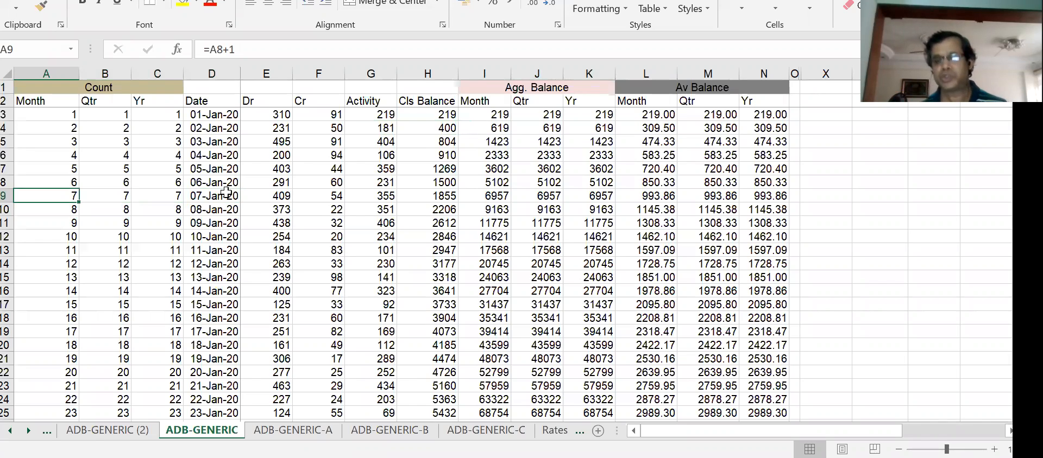
# Review the Count section's Month, Qtr and Yr columns in the ADB-GENERIC sheet.
pyautogui.press('Up')
pyautogui.press('Up')
pyautogui.press('Up')
pyautogui.press('Up')
pyautogui.press('Up')
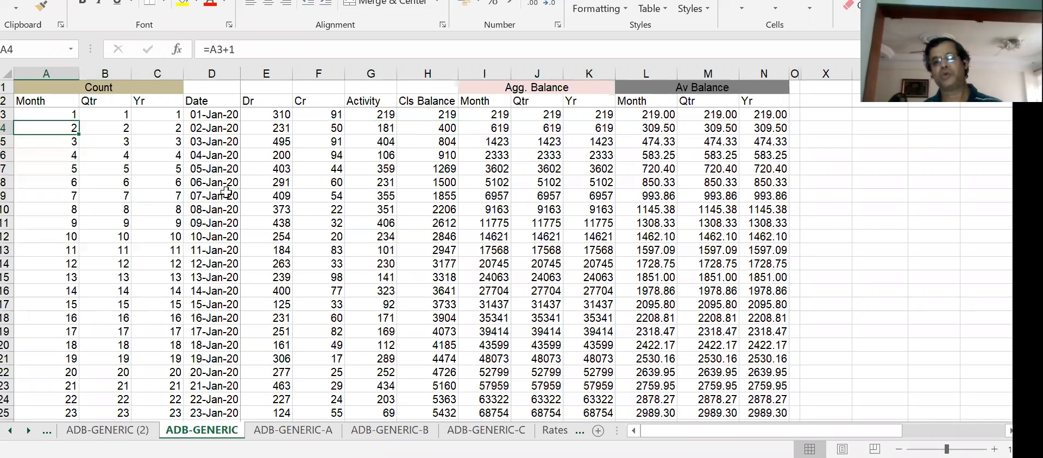
pyautogui.press('Up')
pyautogui.press('Up')
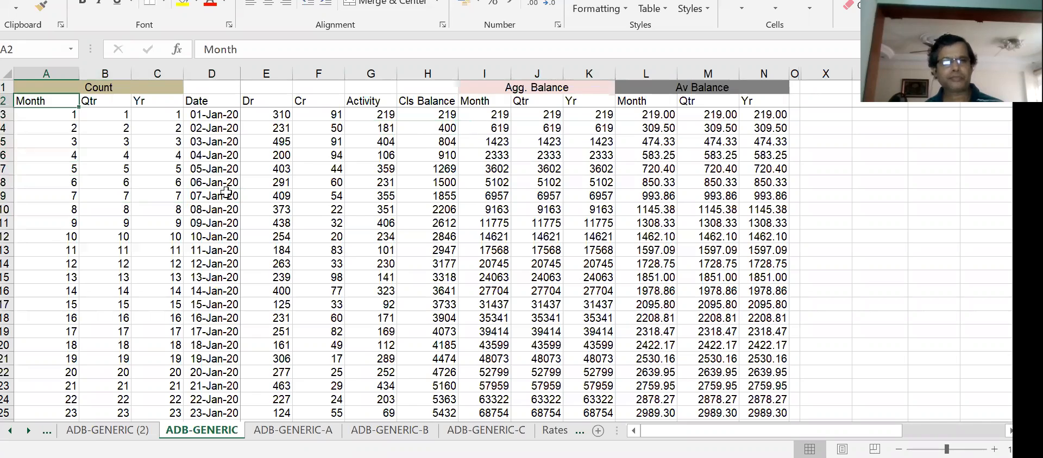
pyautogui.press('Right')
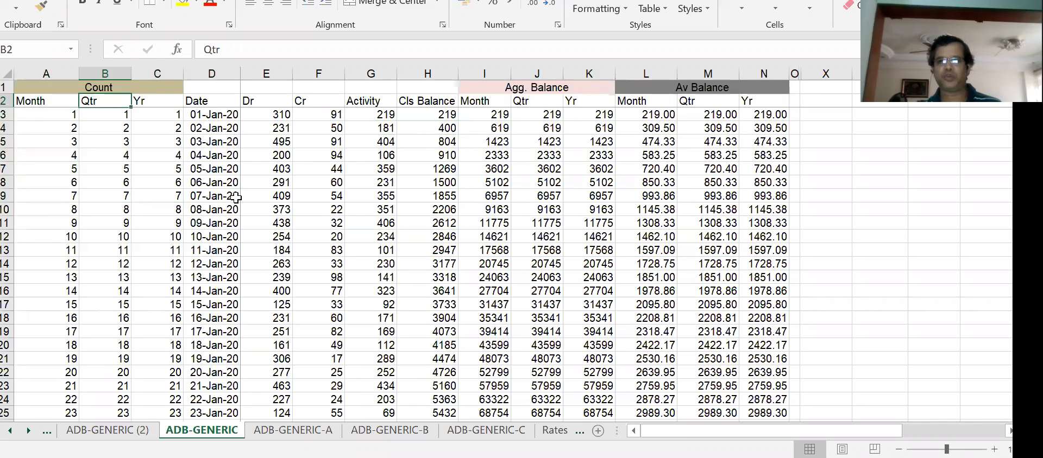
pyautogui.click(233, 185)
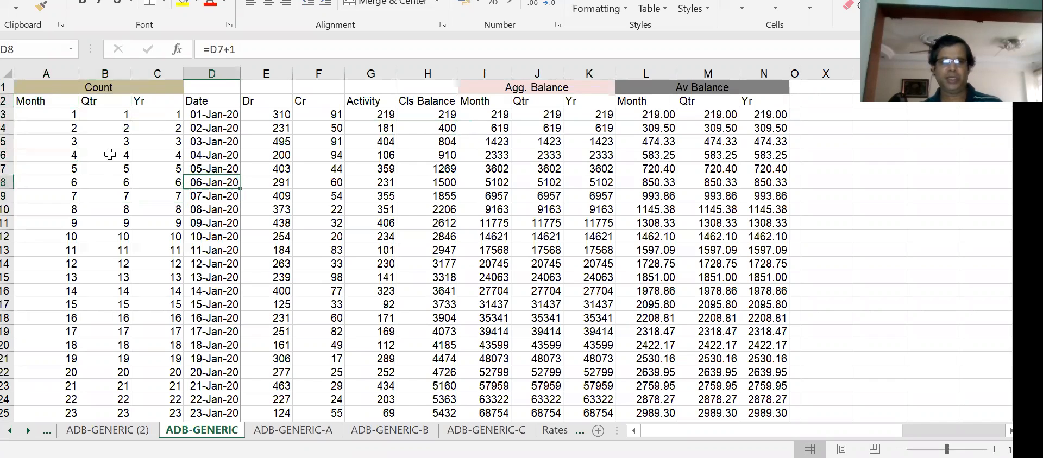
pyautogui.click(65, 90)
pyautogui.click(56, 73)
pyautogui.keyDown('shift'); pyautogui.click(156, 71); pyautogui.keyUp('shift')
# Examine the Date column and the first day's Dr and Cr entries together with the Activity formula in row 3.
pyautogui.click(235, 170)
pyautogui.click(215, 74)
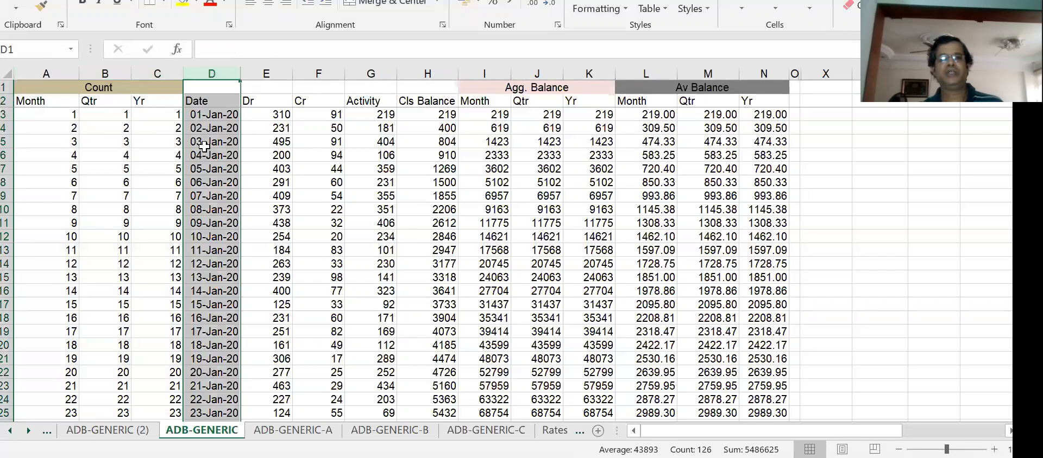
pyautogui.click(215, 115)
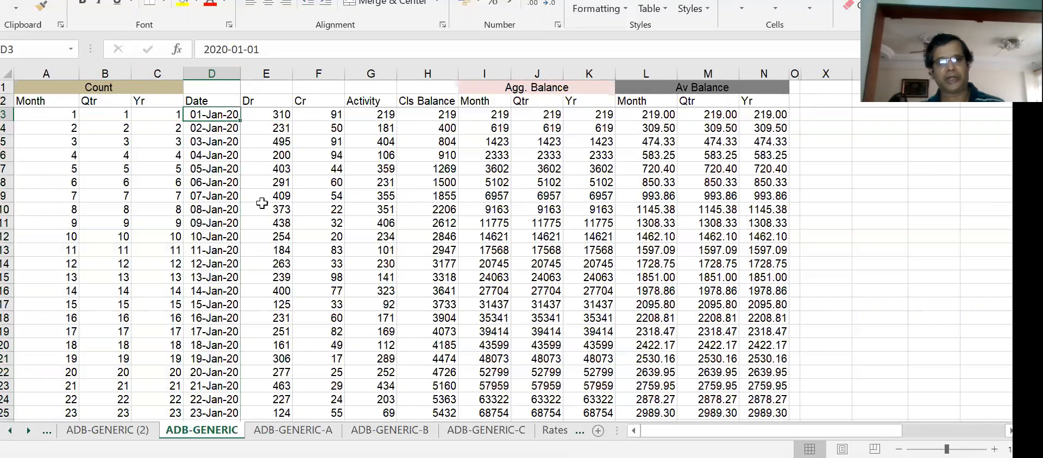
pyautogui.click(245, 209)
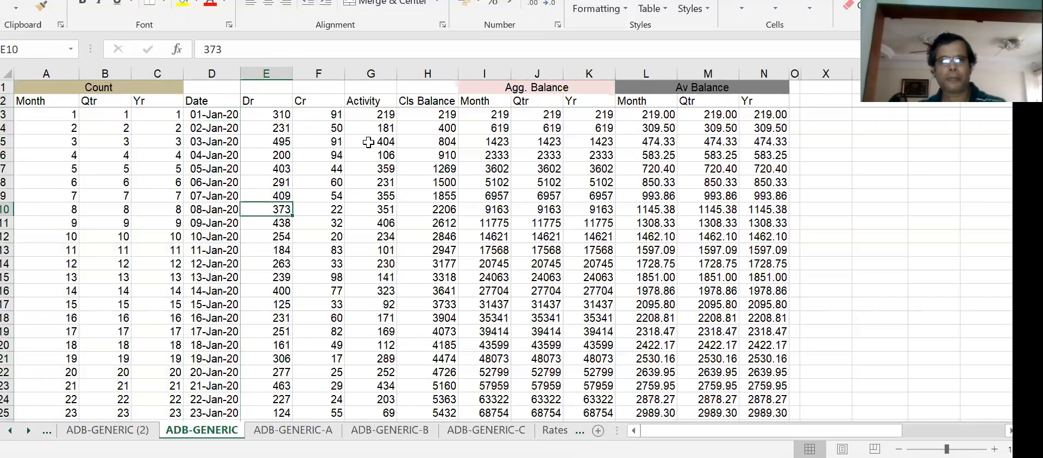
pyautogui.click(216, 117)
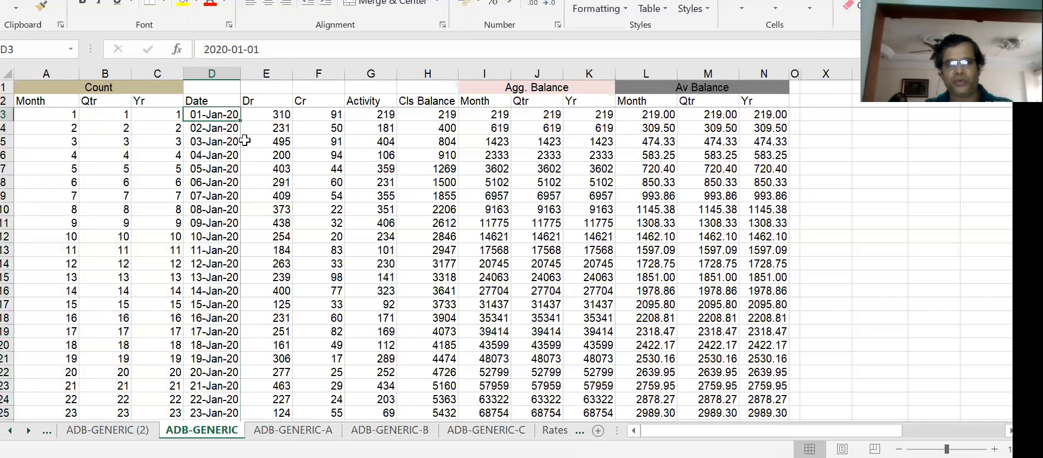
pyautogui.click(287, 182)
pyautogui.click(266, 112)
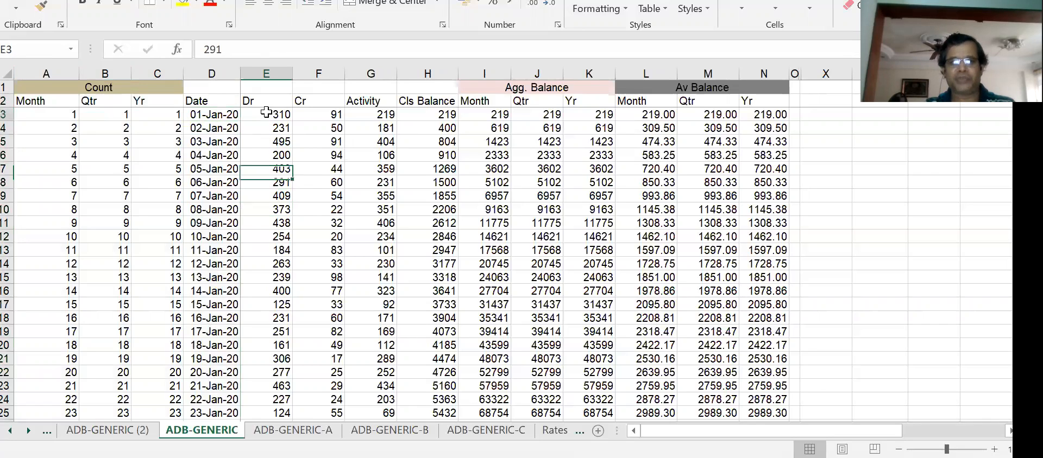
pyautogui.click(315, 208)
pyautogui.click(324, 115)
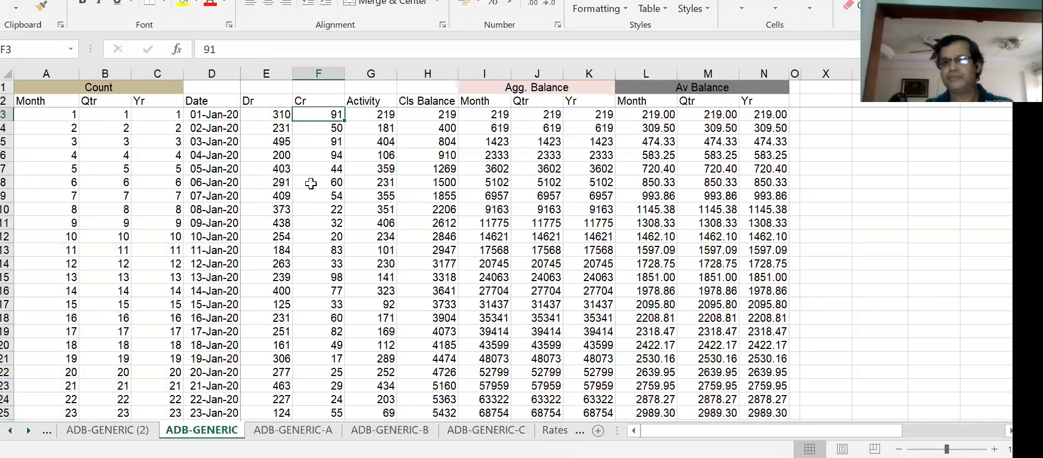
pyautogui.click(372, 114)
pyautogui.click(277, 115)
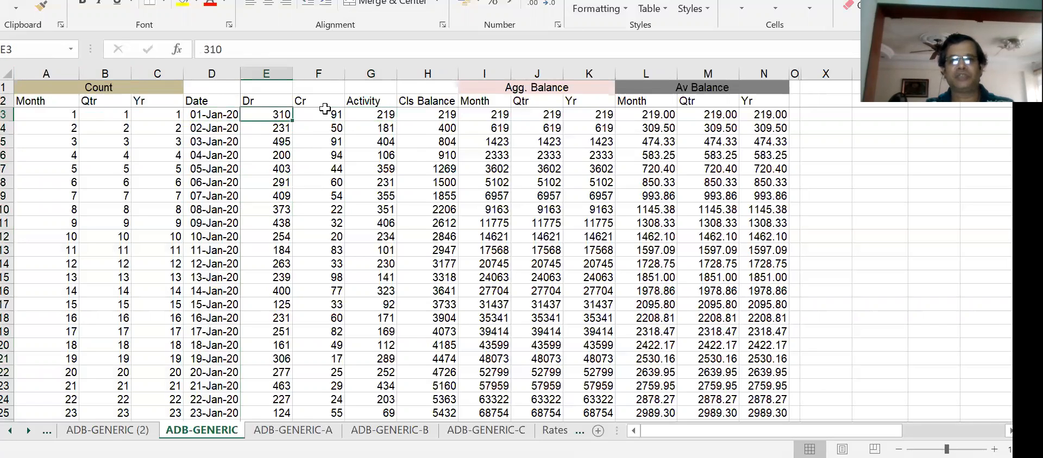
pyautogui.click(326, 112)
pyautogui.click(380, 115)
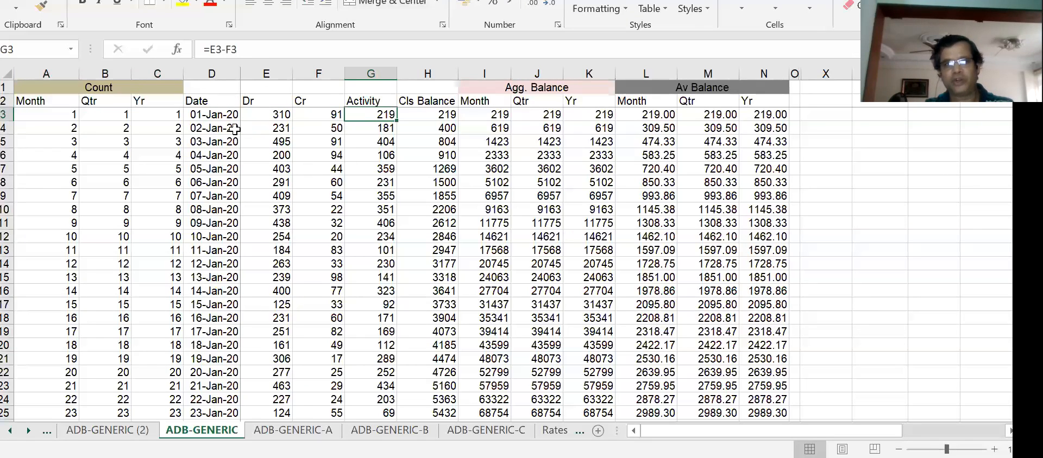
# Examine how the Cls Balance column is built from the daily Activity, checking its formulas in the first rows.
pyautogui.click(214, 114)
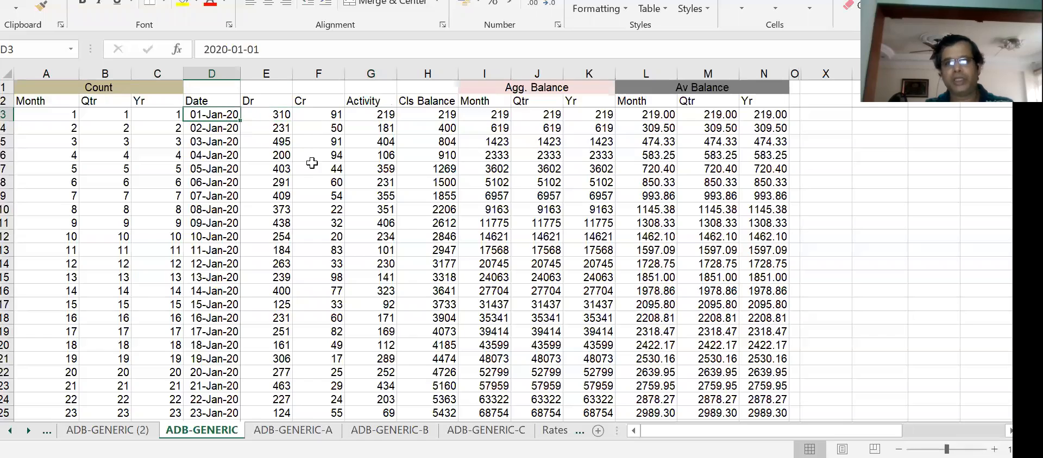
pyautogui.click(427, 114)
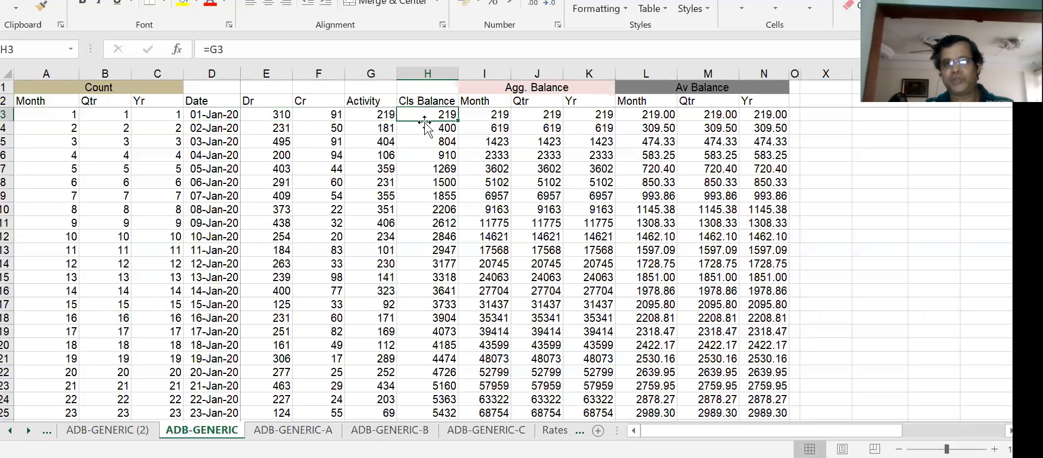
pyautogui.click(376, 115)
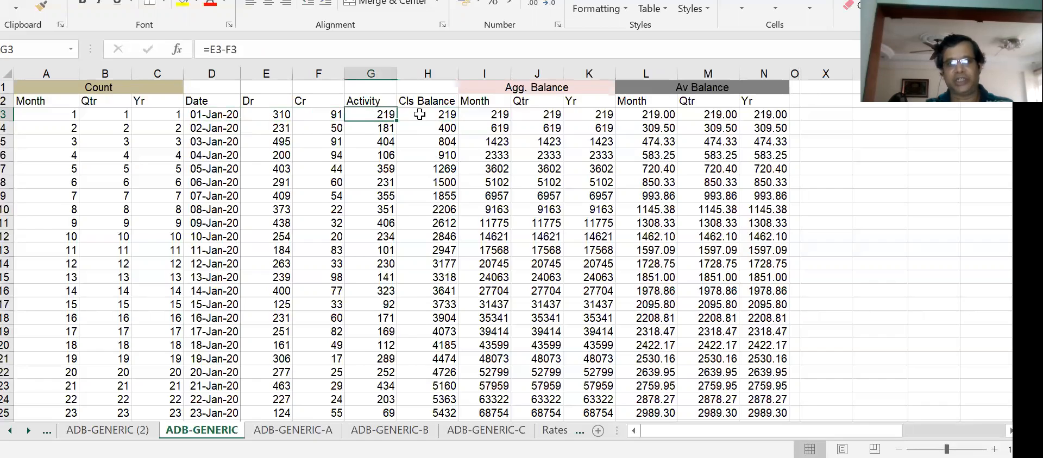
pyautogui.click(429, 71)
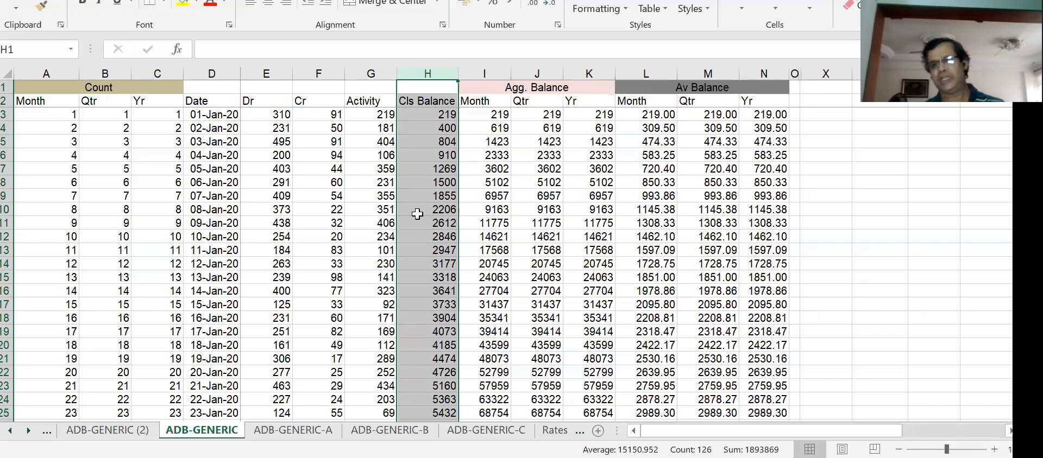
pyautogui.click(436, 186)
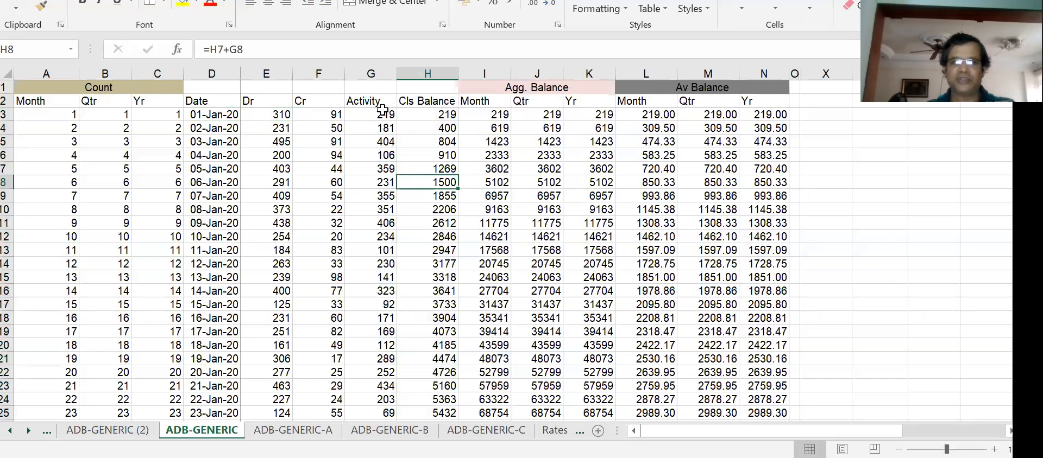
pyautogui.click(426, 72)
pyautogui.click(432, 168)
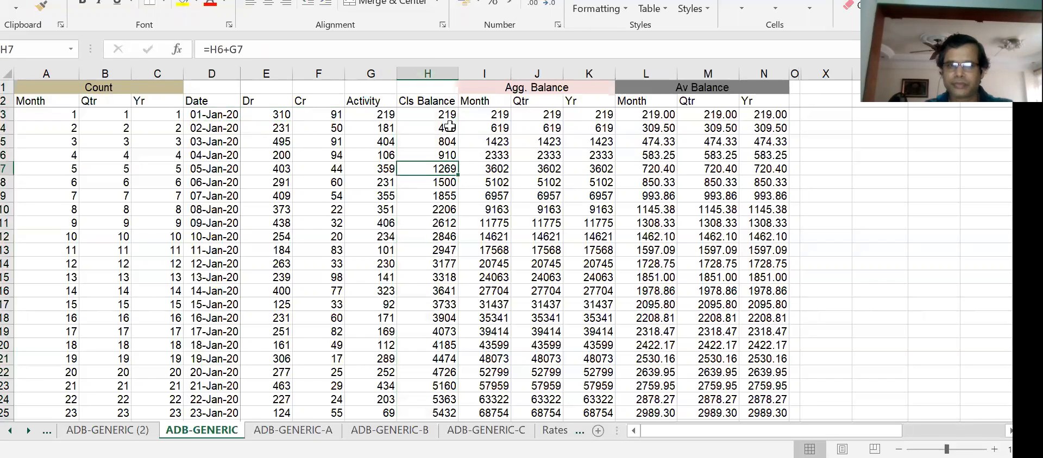
pyautogui.click(435, 113)
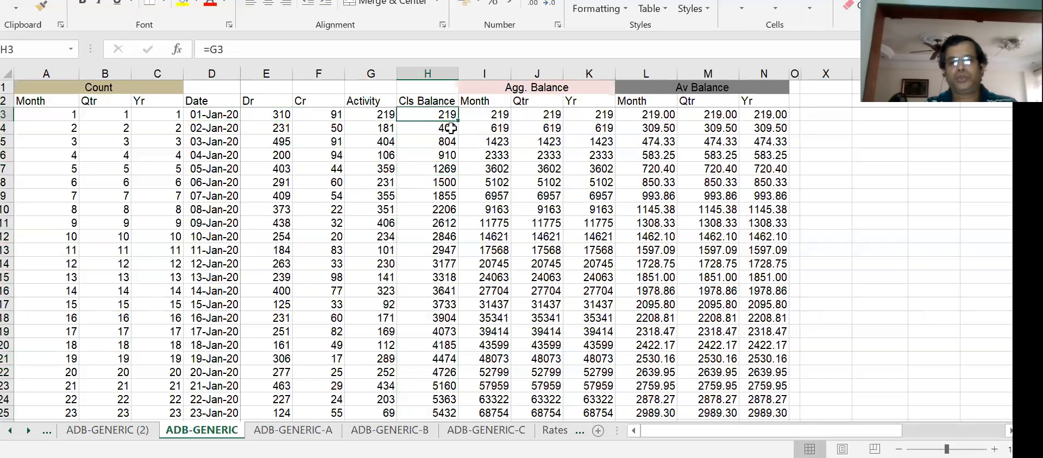
pyautogui.click(426, 73)
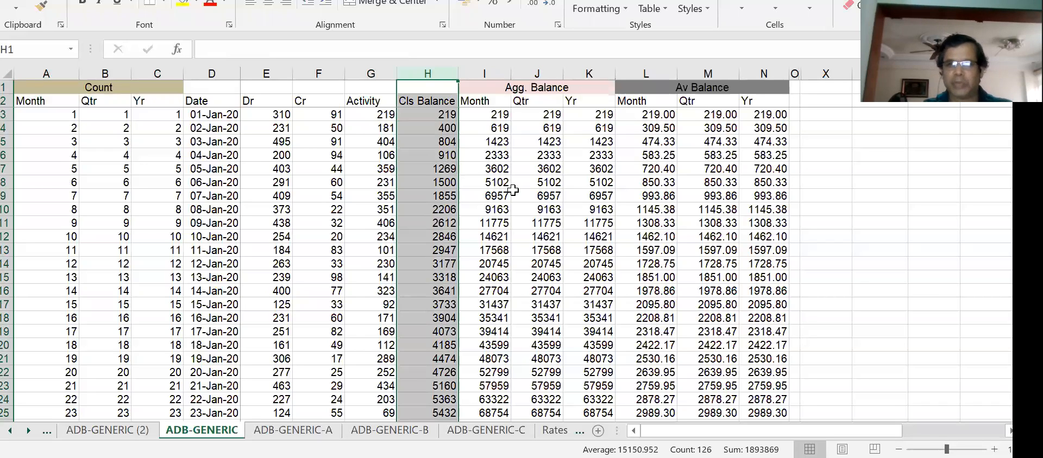
# Examine the Agg. Balance columns for Month, Qtr and Yr against the closing balances of the first two days.
pyautogui.click(481, 102)
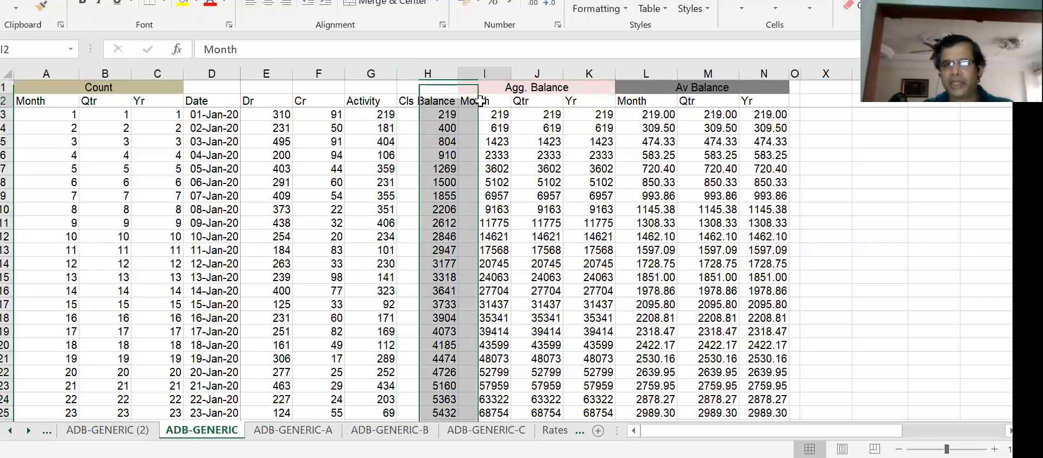
pyautogui.click(530, 102)
pyautogui.click(581, 101)
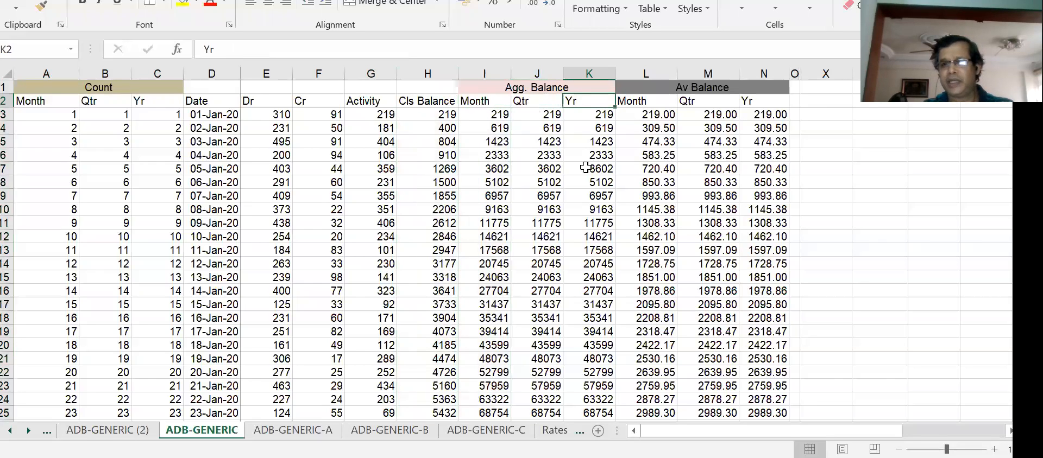
pyautogui.click(526, 210)
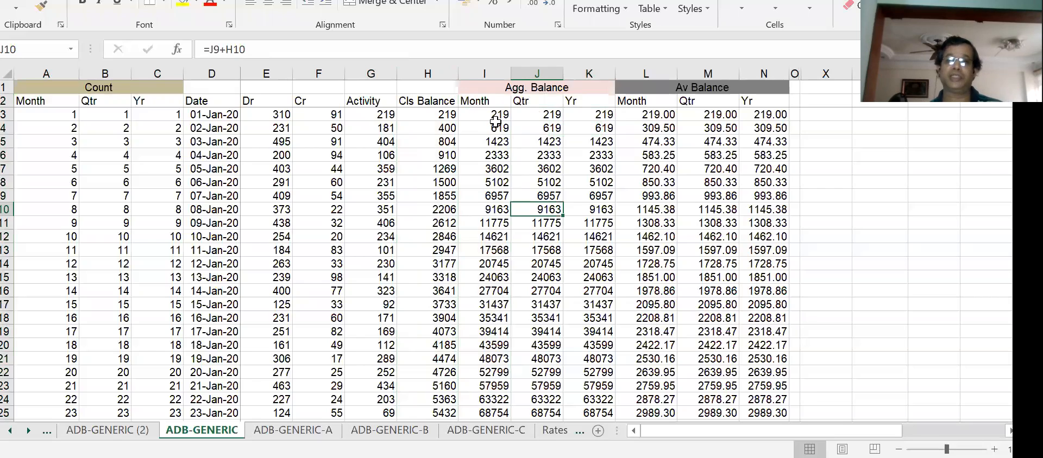
pyautogui.click(463, 182)
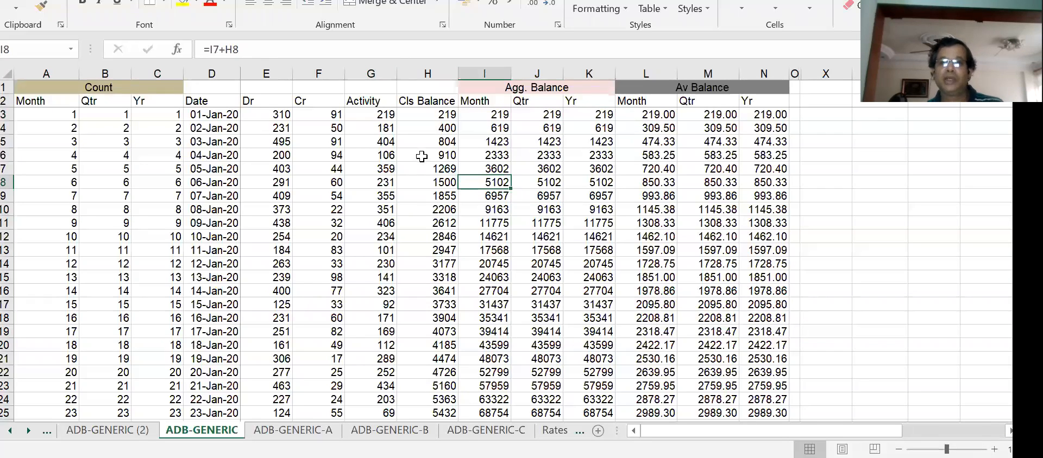
pyautogui.click(425, 114)
pyautogui.click(425, 128)
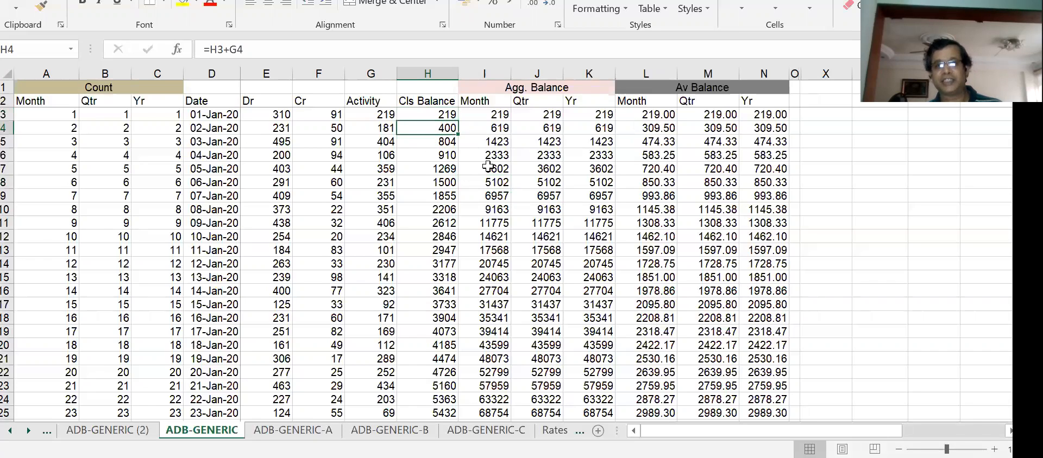
pyautogui.click(6, 129)
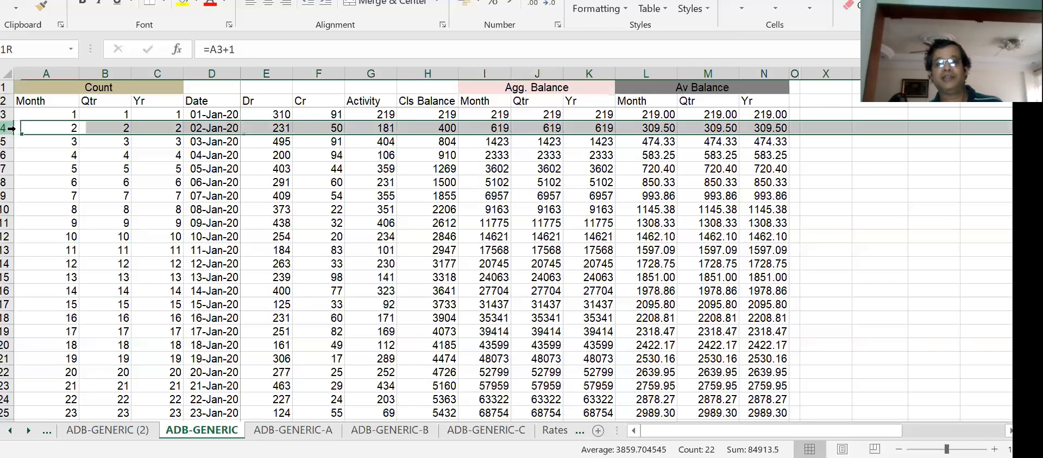
pyautogui.click(467, 174)
pyautogui.moveTo(437, 115); pyautogui.dragTo(434, 131)
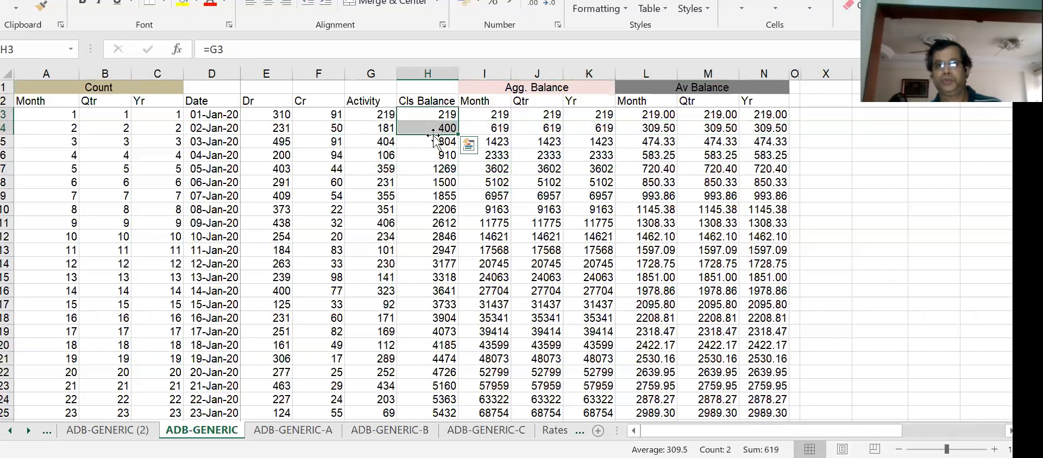
pyautogui.click(529, 220)
pyautogui.click(436, 114)
pyautogui.click(429, 130)
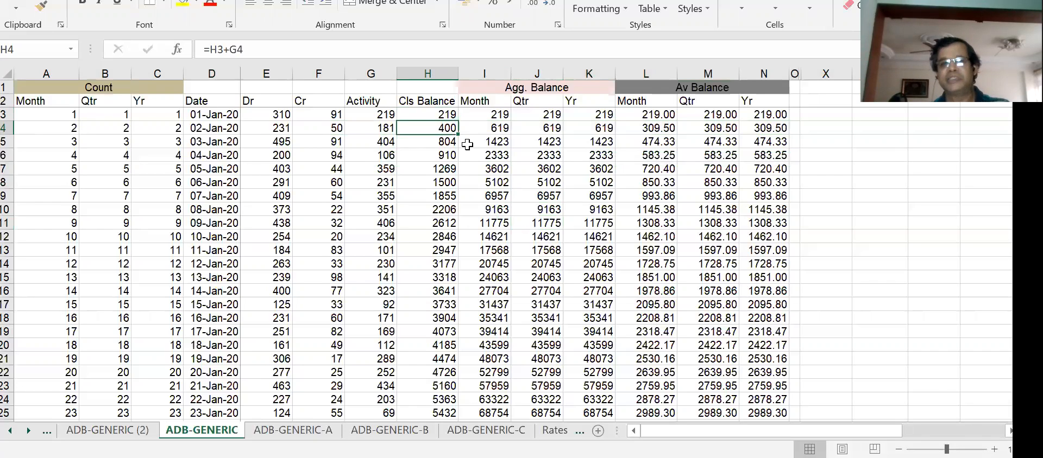
# Inspect the Month formulas under Agg. Balance in the first rows and compare I3 with the closing balance in H3.
pyautogui.click(495, 157)
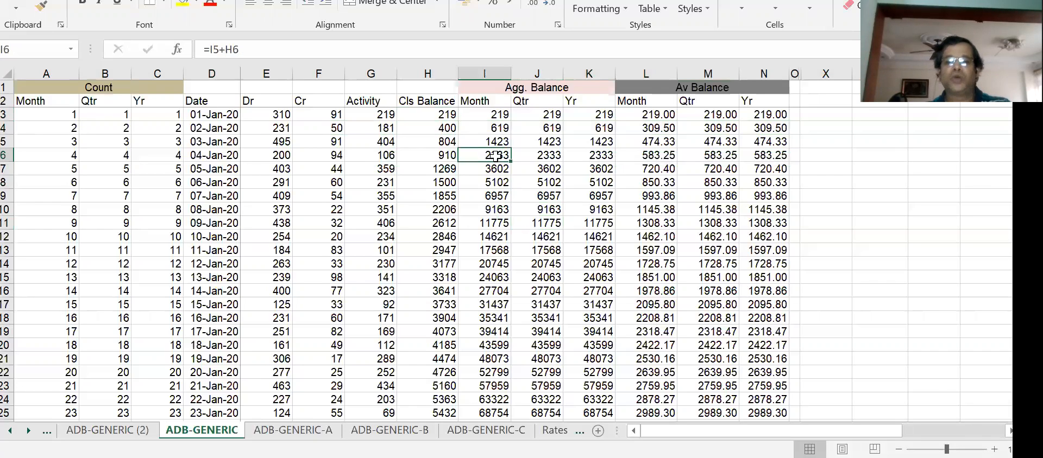
pyautogui.click(492, 115)
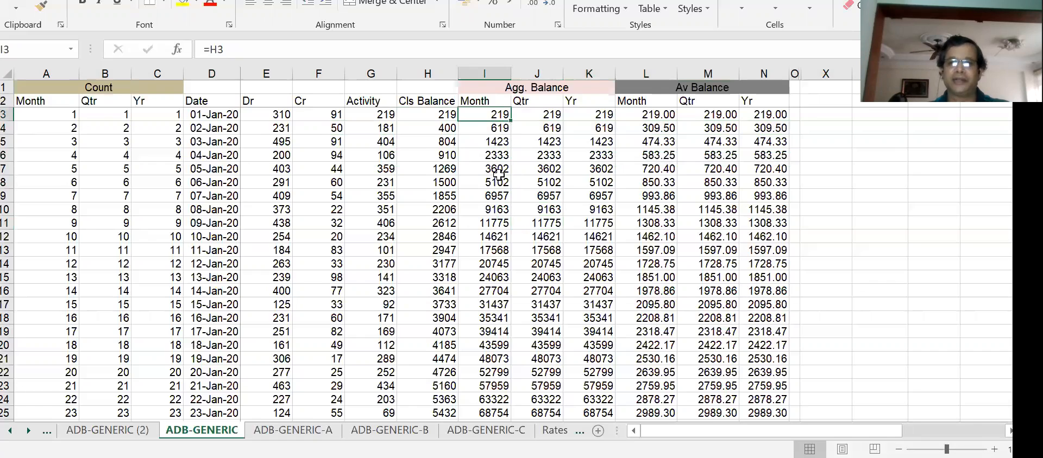
pyautogui.click(498, 166)
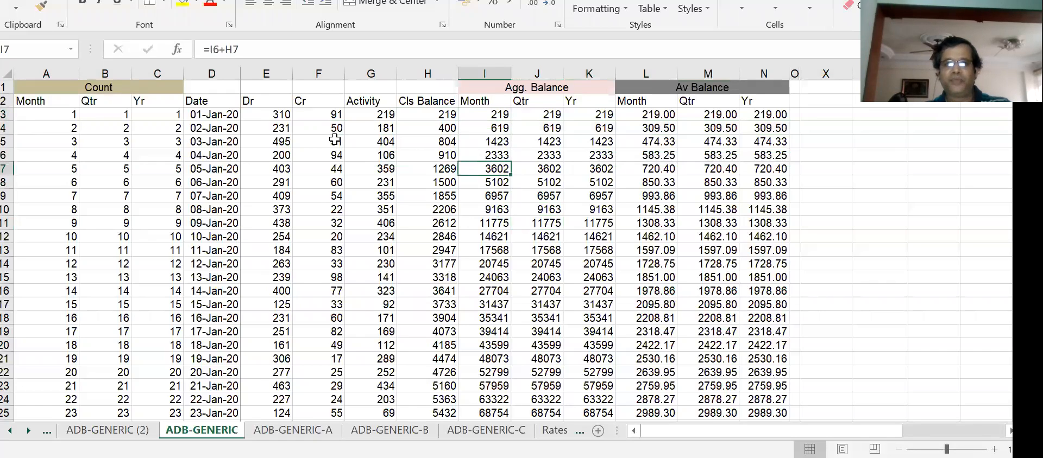
pyautogui.click(265, 116)
pyautogui.click(495, 115)
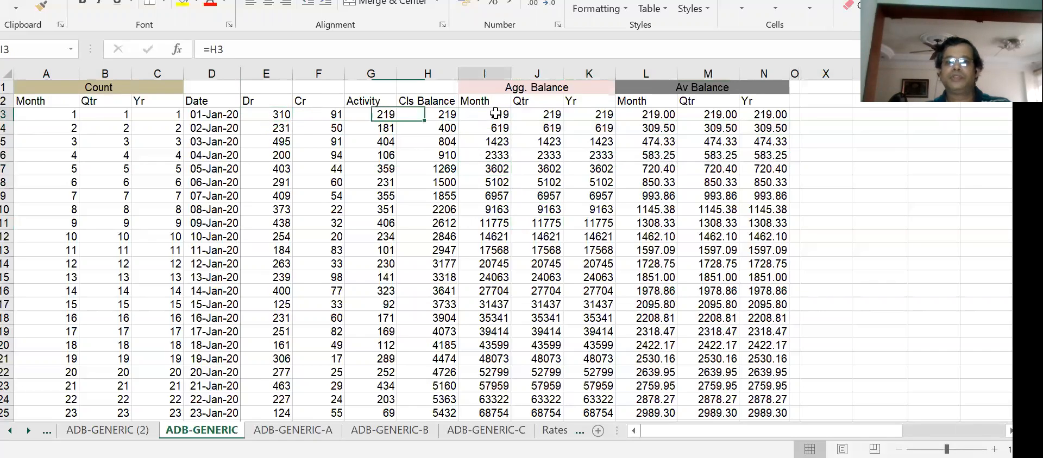
pyautogui.click(435, 114)
pyautogui.click(490, 114)
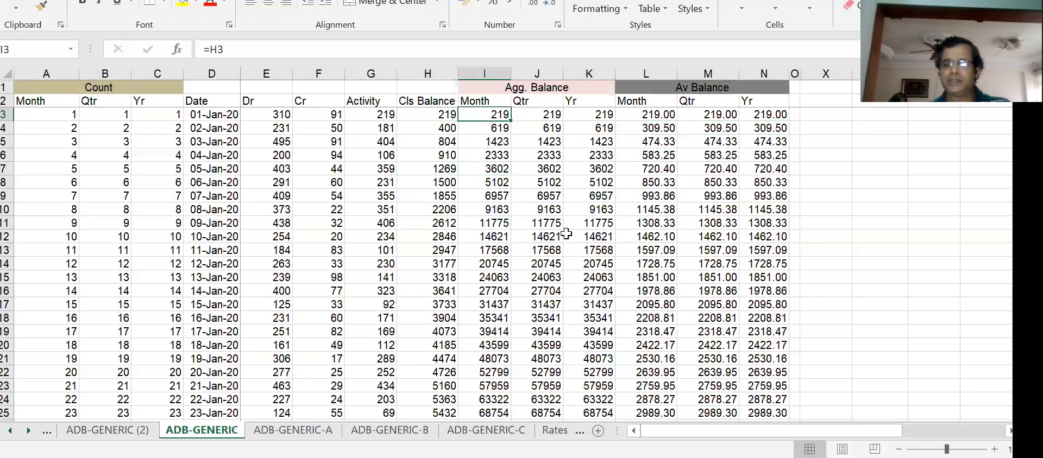
pyautogui.press('Down')
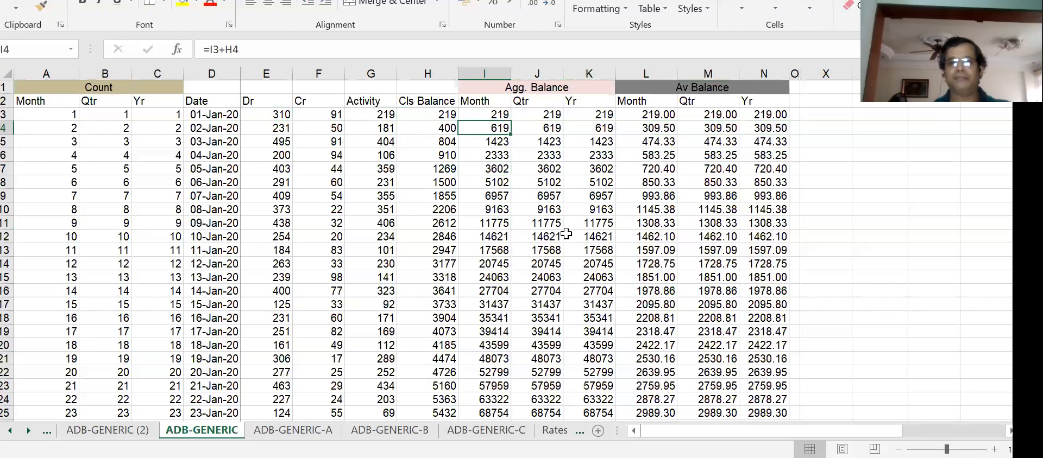
pyautogui.click(487, 115)
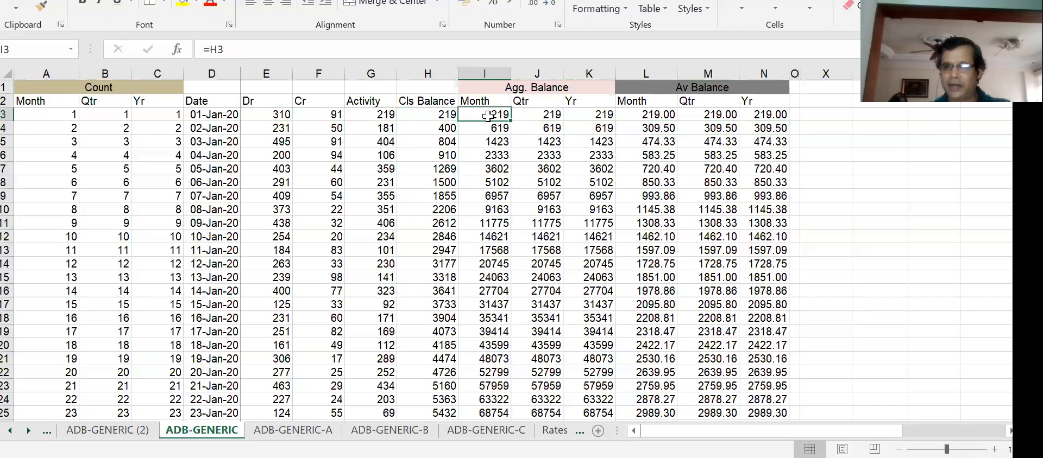
# Examine how the Month column under Agg. Balance accumulates each day's closing balance, checking its formulas from row 4 down through mid-January.
pyautogui.click(438, 126)
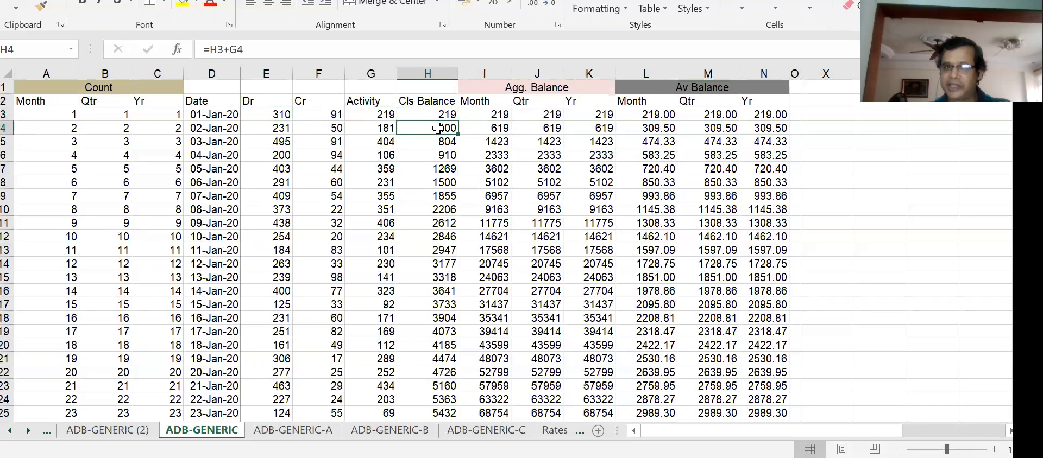
pyautogui.click(494, 129)
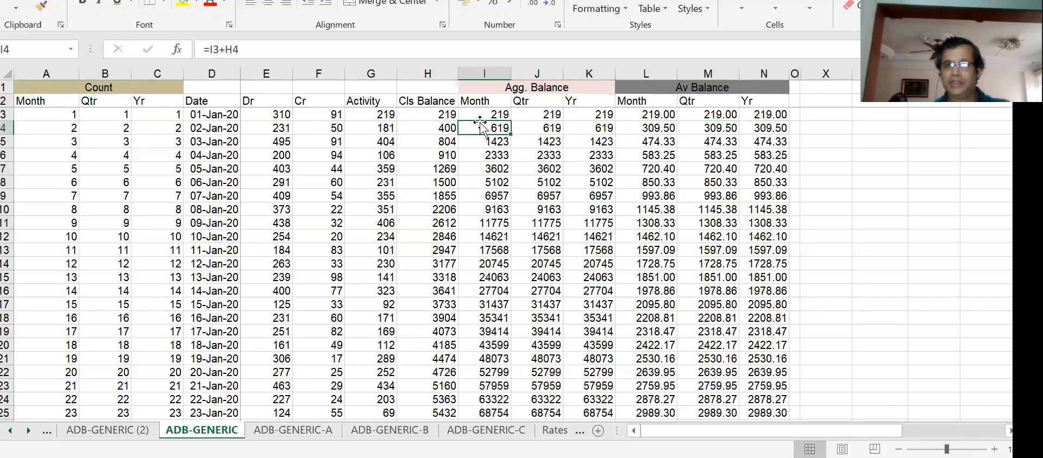
pyautogui.press('Down')
pyautogui.press('Down')
pyautogui.press('Down')
pyautogui.press('Down')
pyautogui.press('Down')
pyautogui.press('Down')
pyautogui.press('Down')
pyautogui.press('Down')
pyautogui.press('Down')
pyautogui.press('Down')
pyautogui.press('Down')
pyautogui.press('Down')
pyautogui.press('Down')
pyautogui.press('Down')
pyautogui.press('Down')
pyautogui.press('Up')
pyautogui.press('Up')
pyautogui.press('Up')
pyautogui.press('Up')
pyautogui.press('Up')
pyautogui.press('Up')
pyautogui.press('Up')
pyautogui.press('Up')
pyautogui.press('Up')
pyautogui.press('Up')
pyautogui.press('Up')
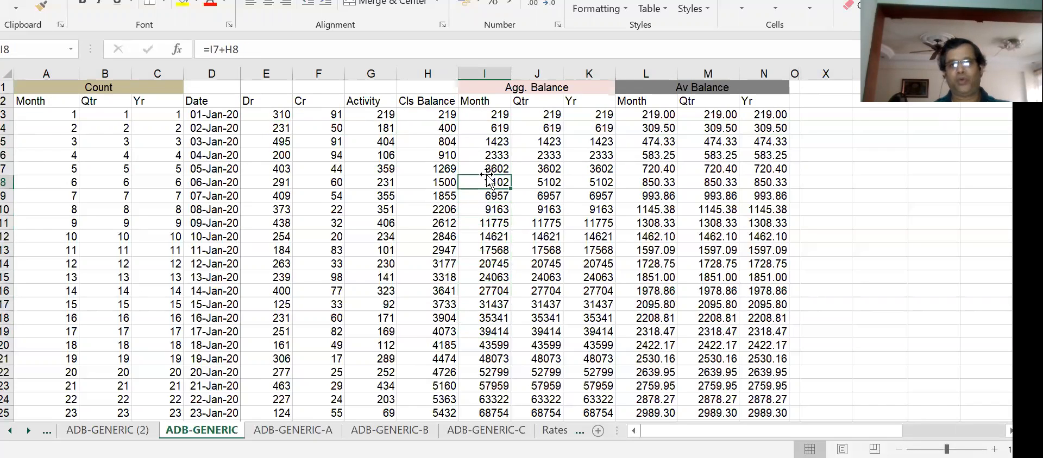
# Compare the Month, Qtr and Yr aggregate balances and their formulas for 06-Jan-20 in row 8.
pyautogui.press('Right')
pyautogui.press('Right')
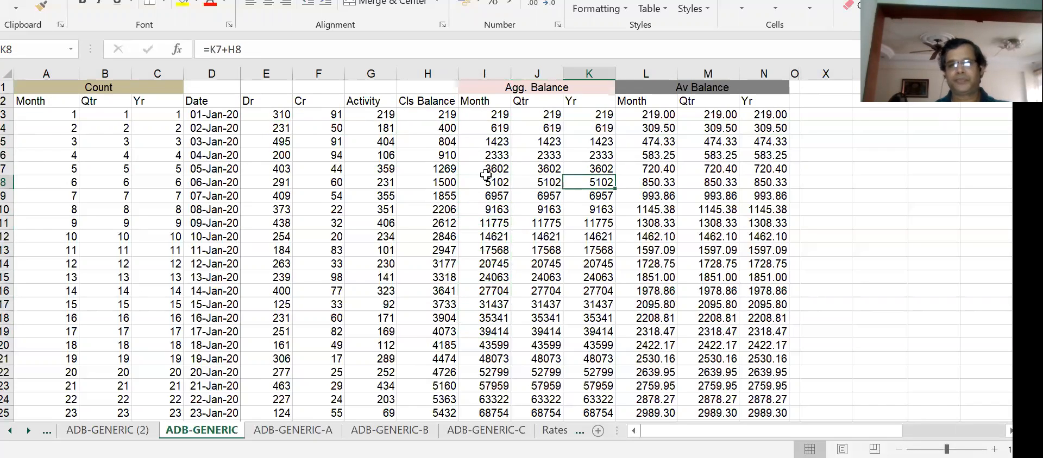
pyautogui.press('Left')
pyautogui.press('Right')
pyautogui.press('Left')
pyautogui.press('Left')
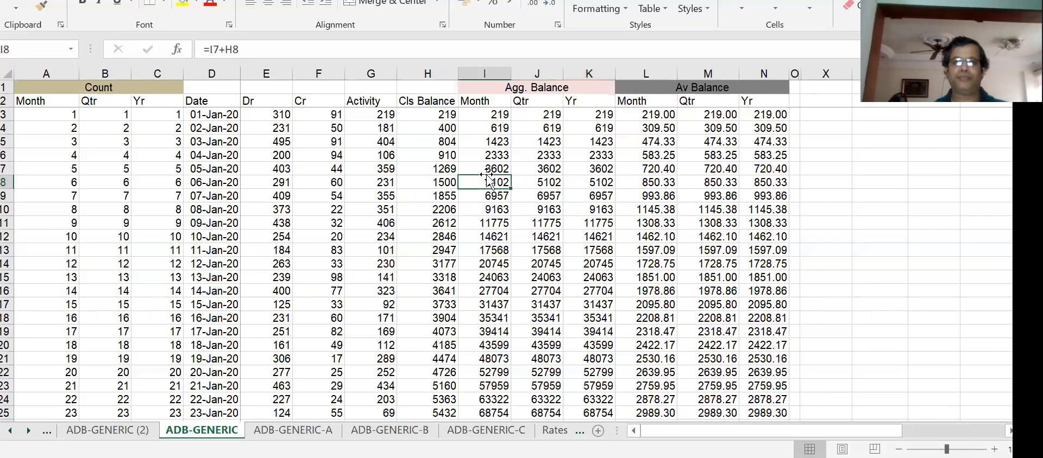
pyautogui.hotkey('shift', 'Right')
pyautogui.hotkey('shift', 'Right')
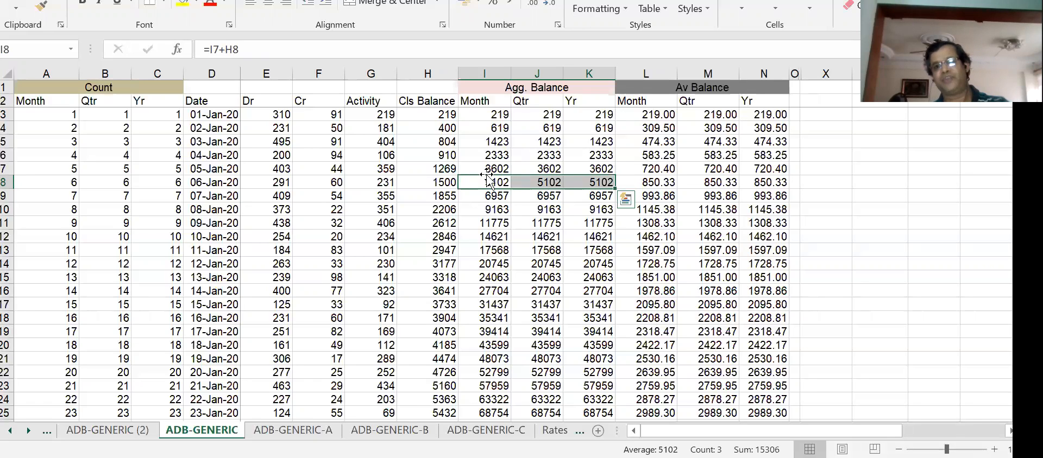
pyautogui.press('Left')
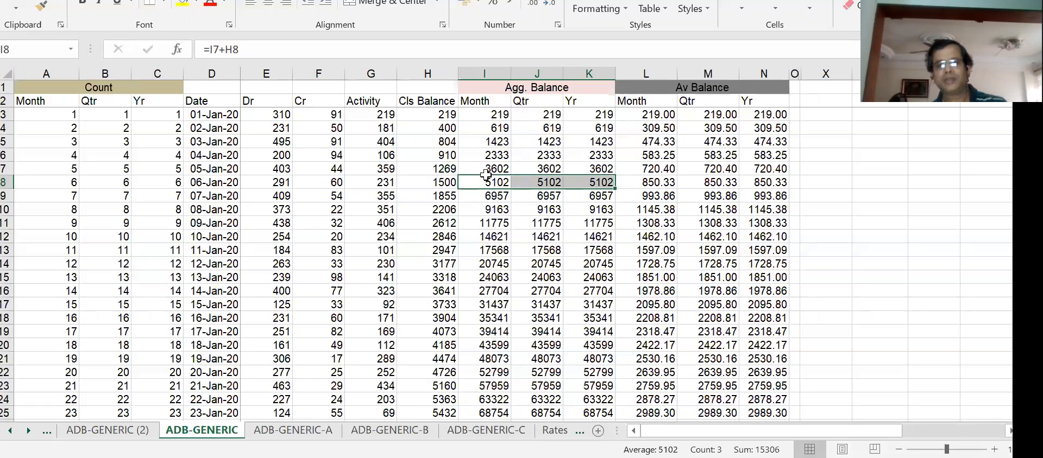
pyautogui.hotkey('shift', 'Right')
pyautogui.hotkey('shift', 'Right')
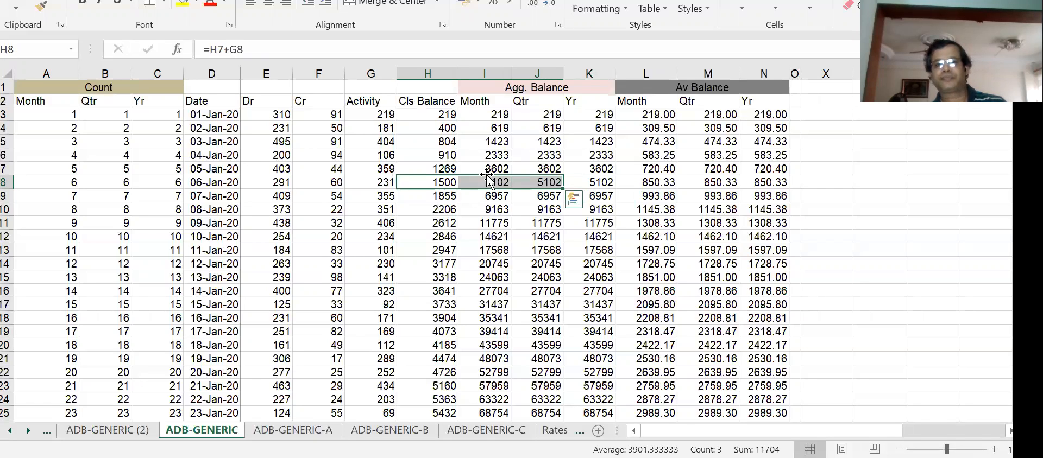
pyautogui.press('Right')
pyautogui.hotkey('shift', 'Right')
pyautogui.hotkey('shift', 'Right')
pyautogui.press('Left')
# Inspect the Month formula under Av Balance for the first day in cell L3.
pyautogui.press('Up')
pyautogui.press('Right')
pyautogui.press('Right')
pyautogui.press('Right')
pyautogui.press('Right')
pyautogui.press('Up')
pyautogui.press('Up')
pyautogui.press('Up')
pyautogui.press('Up')
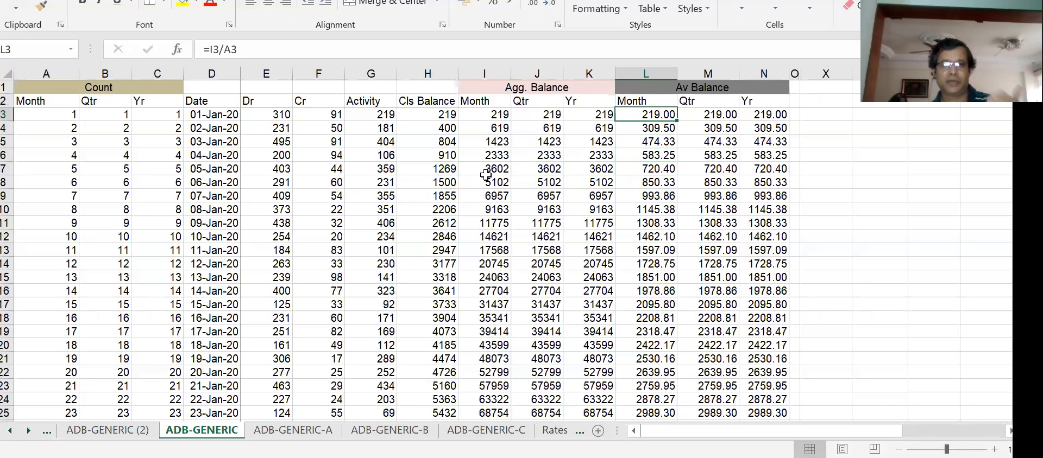
pyautogui.press('Right')
pyautogui.press('Left')
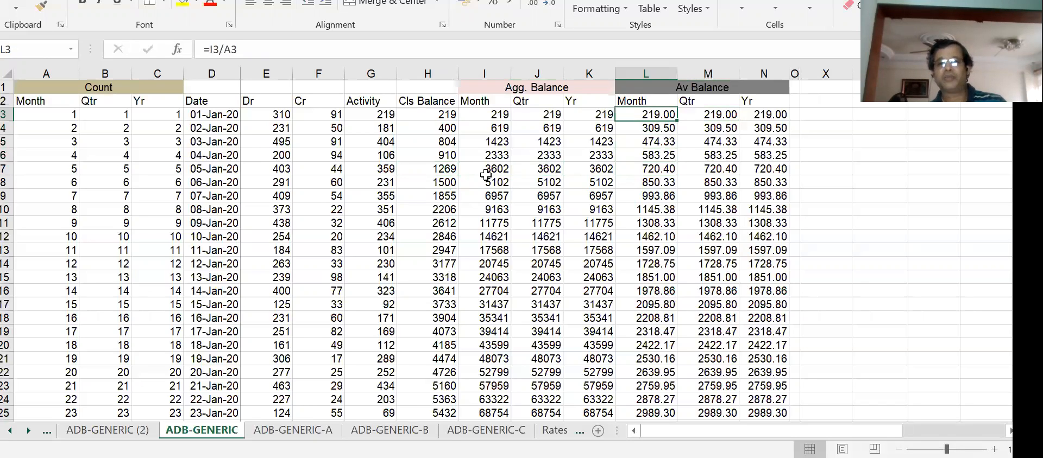
# Examine the Count columns for the first days, including the Month count formula in A5.
pyautogui.press('Left')
pyautogui.press('Left')
pyautogui.press('Left')
pyautogui.press('Left')
pyautogui.press('Left')
pyautogui.press('Left')
pyautogui.press('Left')
pyautogui.press('Left')
pyautogui.press('Left')
pyautogui.press('Left')
pyautogui.press('Left')
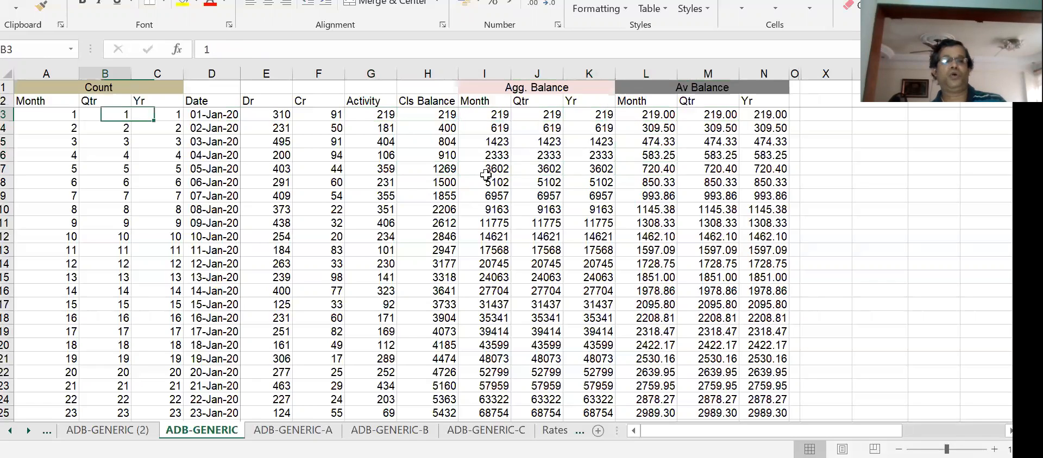
pyautogui.press('Down')
pyautogui.press('Down')
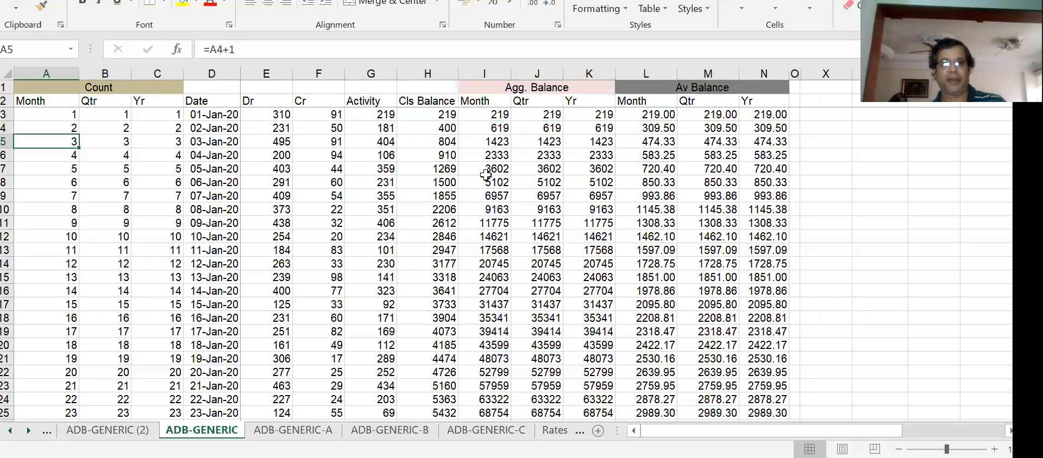
# Trace the average balance in L5 back to the aggregate balance in I5 and the Month count in A5.
pyautogui.press('Right')
pyautogui.press('Right')
pyautogui.press('Right')
pyautogui.press('Right')
pyautogui.press('Right')
pyautogui.press('Right')
pyautogui.press('Right')
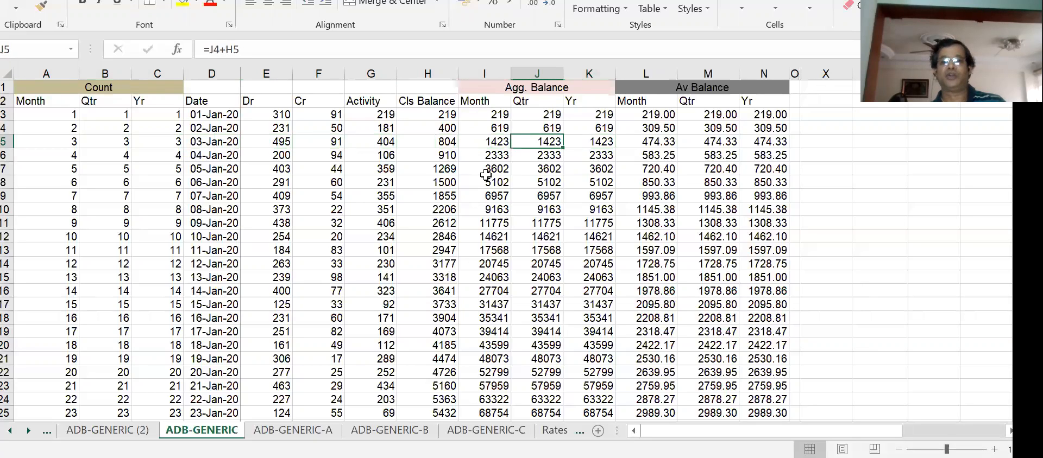
pyautogui.press('Right')
pyautogui.press('Right')
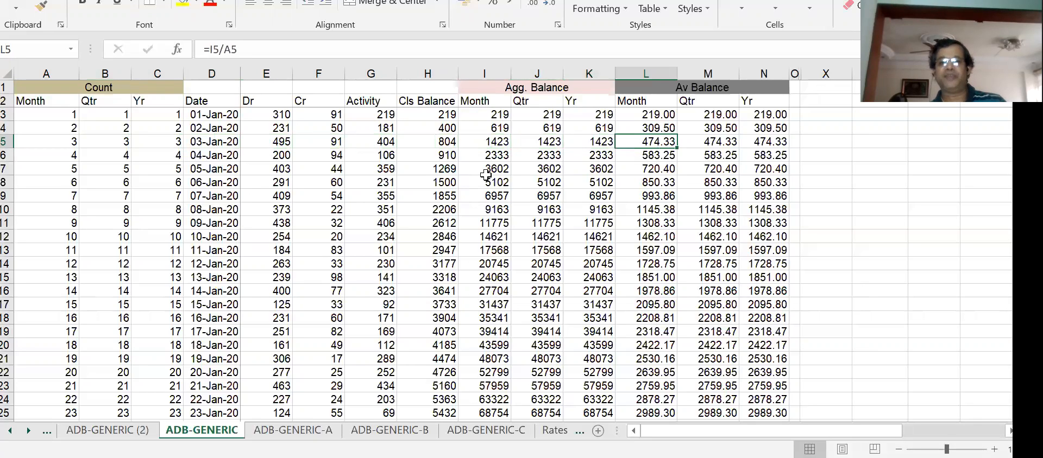
pyautogui.press('Left')
pyautogui.press('Left')
pyautogui.press('Left')
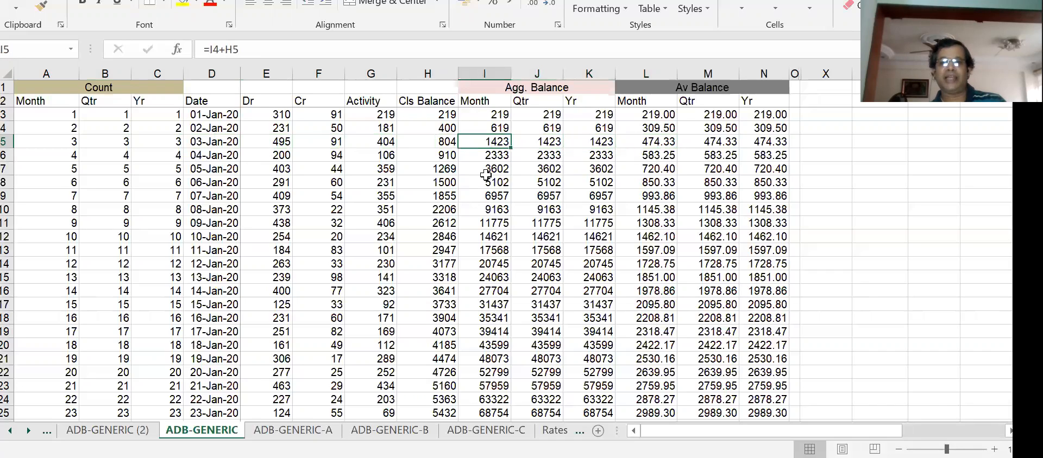
pyautogui.press('Left')
pyautogui.press('Left')
pyautogui.press('Left')
pyautogui.press('Left')
pyautogui.press('Left')
pyautogui.press('Left')
pyautogui.press('Left')
pyautogui.press('Left')
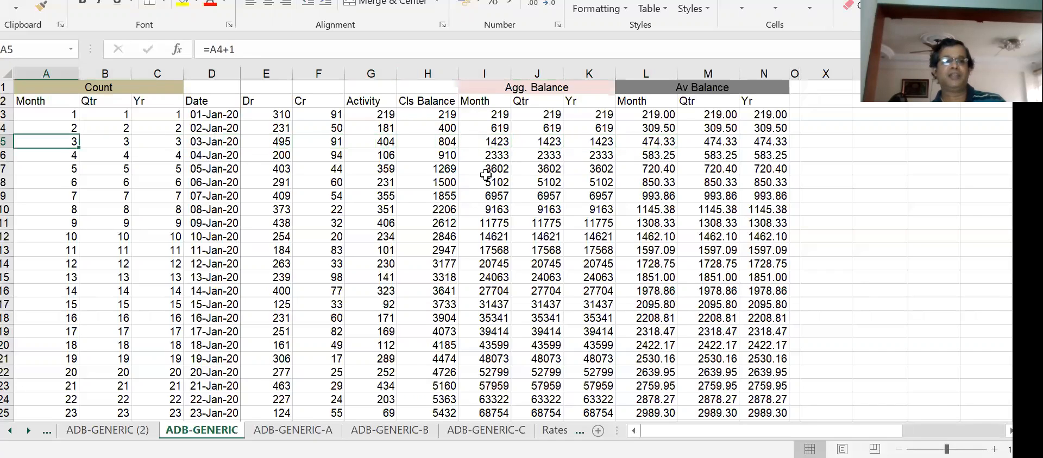
# Show the cell references of the Month average formula in L5, leaving the formula as it is.
pyautogui.press('Right')
pyautogui.press('Right')
pyautogui.press('Right')
pyautogui.press('Right')
pyautogui.press('Right')
pyautogui.press('Right')
pyautogui.press('Right')
pyautogui.press('Right')
pyautogui.press('Right')
pyautogui.press('Right')
pyautogui.press('Right')
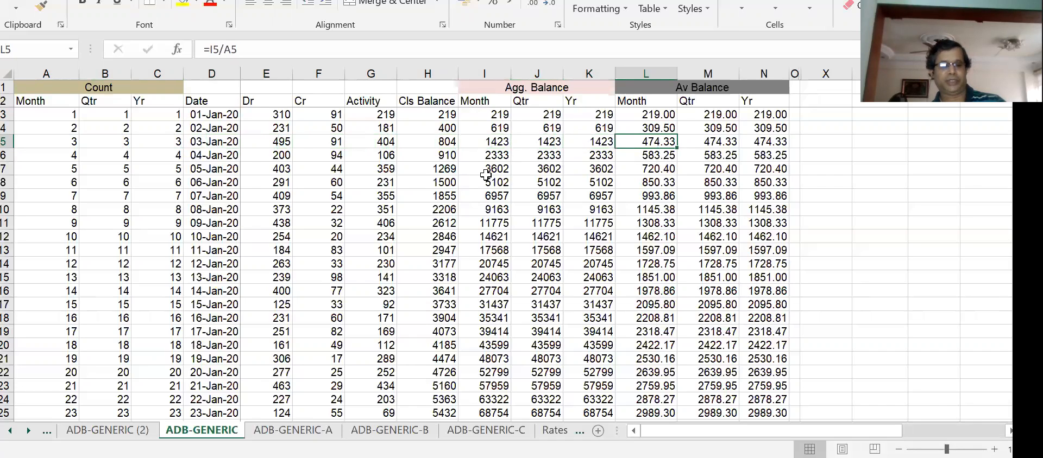
pyautogui.press('F2')
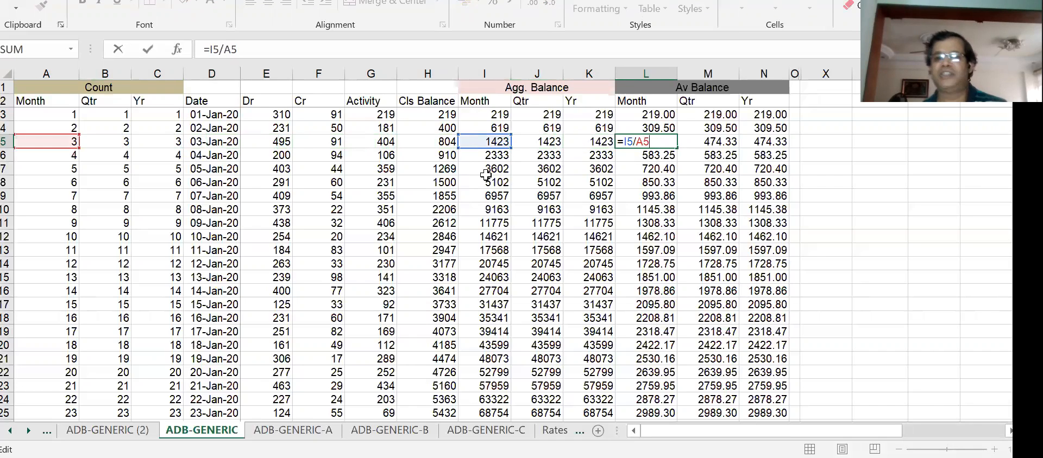
pyautogui.press('Return')
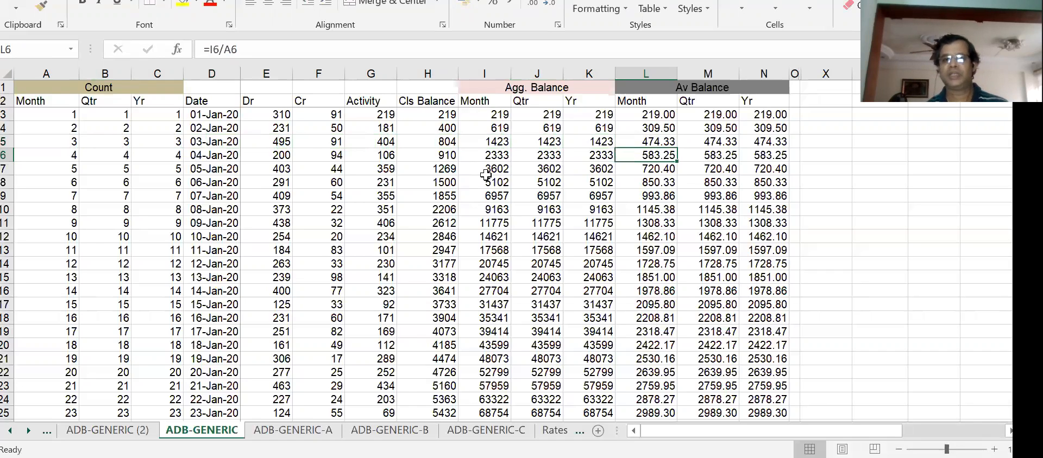
# Follow the Month average down to 31-Jan-20 and compare the Month, Qtr and Yr averages in row 33.
pyautogui.press('Down')
pyautogui.press('Down')
pyautogui.press('Down')
pyautogui.press('Down')
pyautogui.press('Down')
pyautogui.press('Down')
pyautogui.press('Down')
pyautogui.press('Down')
pyautogui.press('Down')
pyautogui.press('Down')
pyautogui.press('Down')
pyautogui.press('Down')
pyautogui.press('Down')
pyautogui.press('Down')
pyautogui.press('Down')
pyautogui.press('Down')
pyautogui.press('Down')
pyautogui.press('Down')
pyautogui.press('Down')
pyautogui.press('Down')
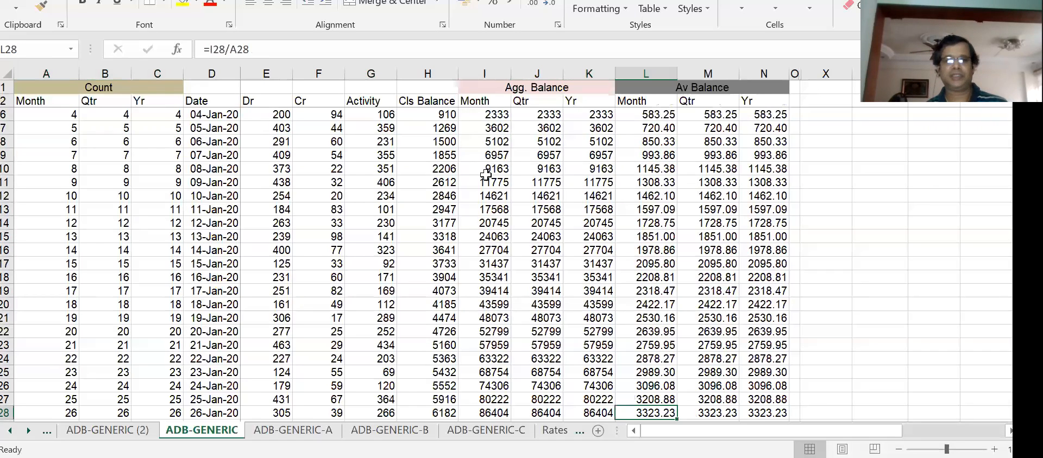
pyautogui.press('Down')
pyautogui.press('Down')
pyautogui.press('Down')
pyautogui.press('Down')
pyautogui.press('Down')
pyautogui.press('Up')
pyautogui.press('Up')
pyautogui.press('Down')
pyautogui.press('Left')
pyautogui.press('Right')
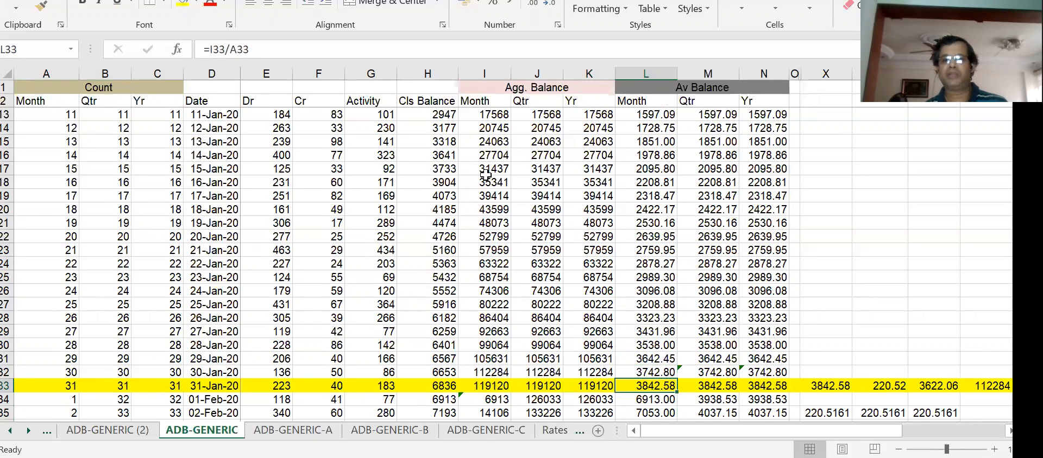
pyautogui.hotkey('shift', 'Right')
pyautogui.hotkey('shift', 'Right')
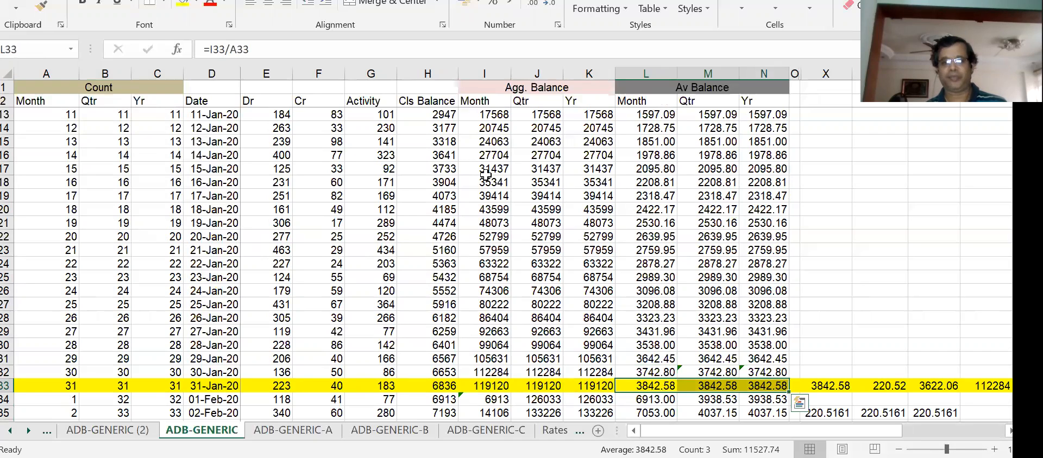
# Examine the Month aggregate formula for 01-Feb-20 in I34 together with that day's Cls Balance and Activity.
pyautogui.press('Down')
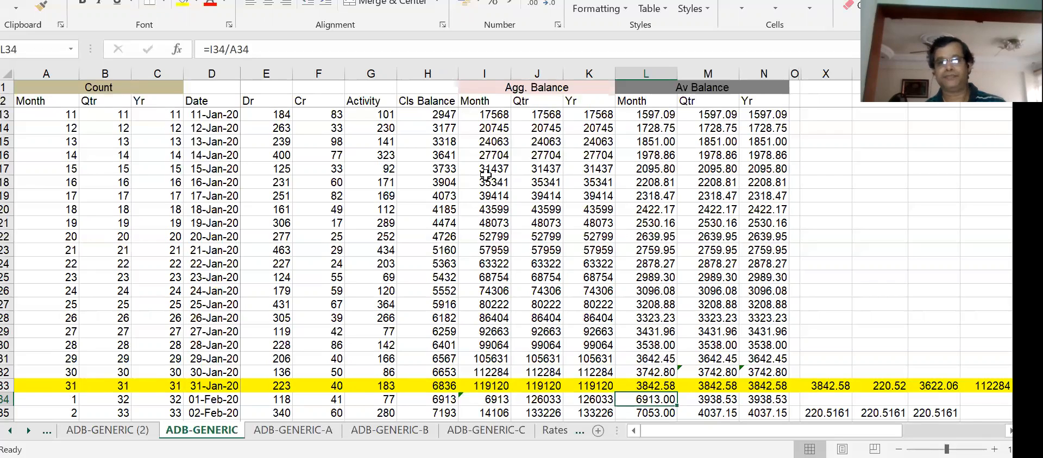
pyautogui.press('Left')
pyautogui.press('Left')
pyautogui.press('Left')
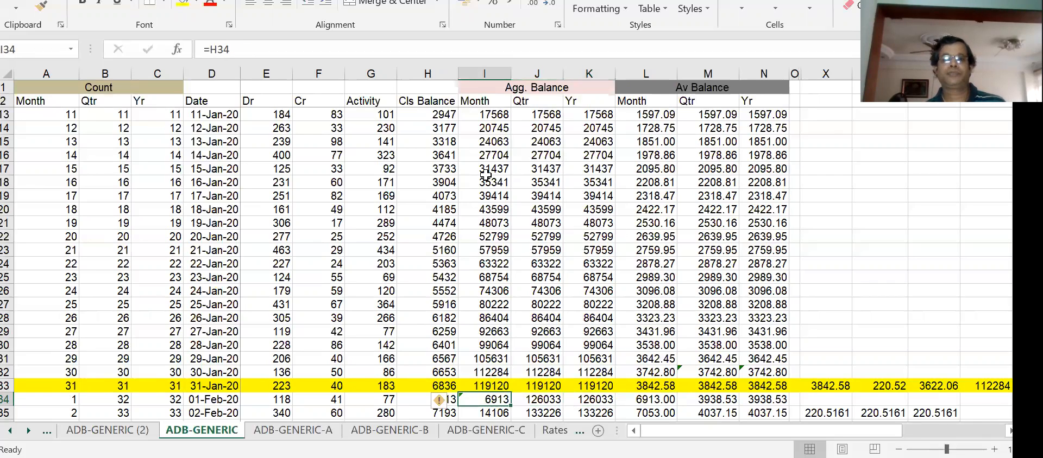
pyautogui.press('Left')
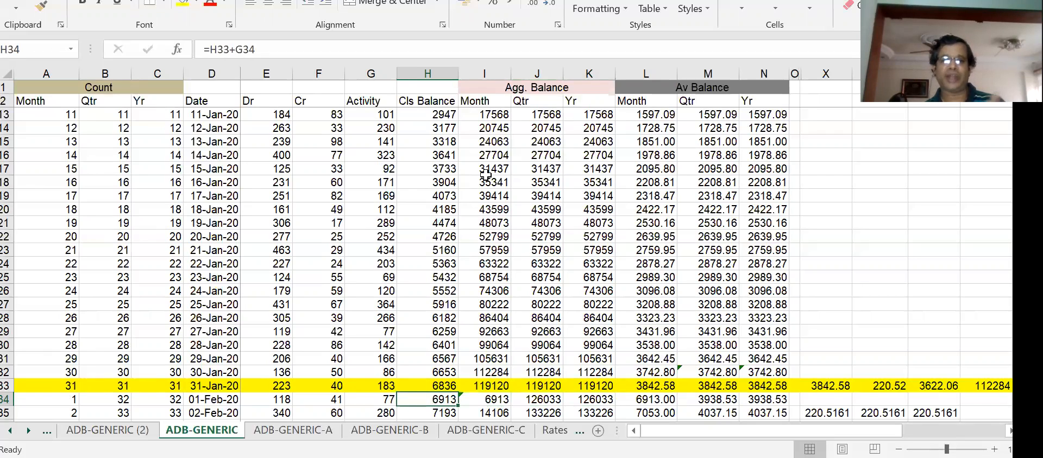
pyautogui.press('Left')
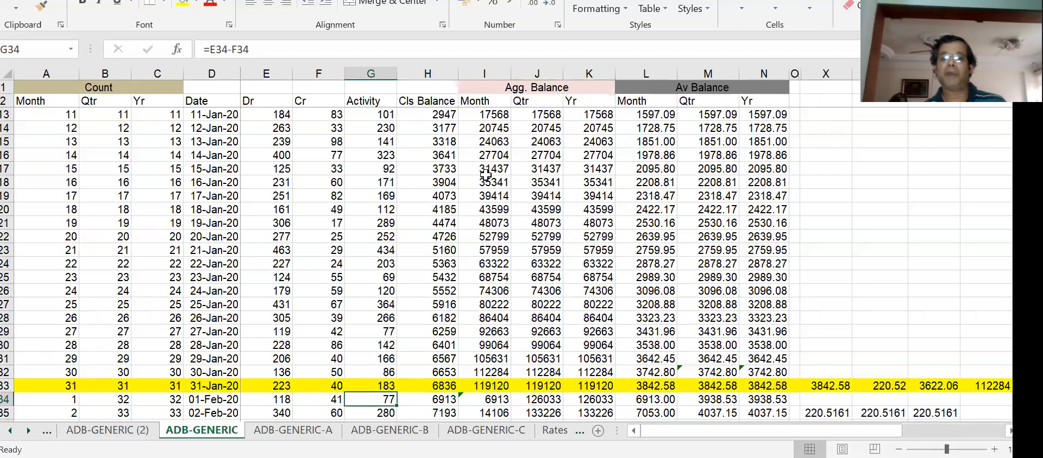
pyautogui.press('Right')
pyautogui.press('Right')
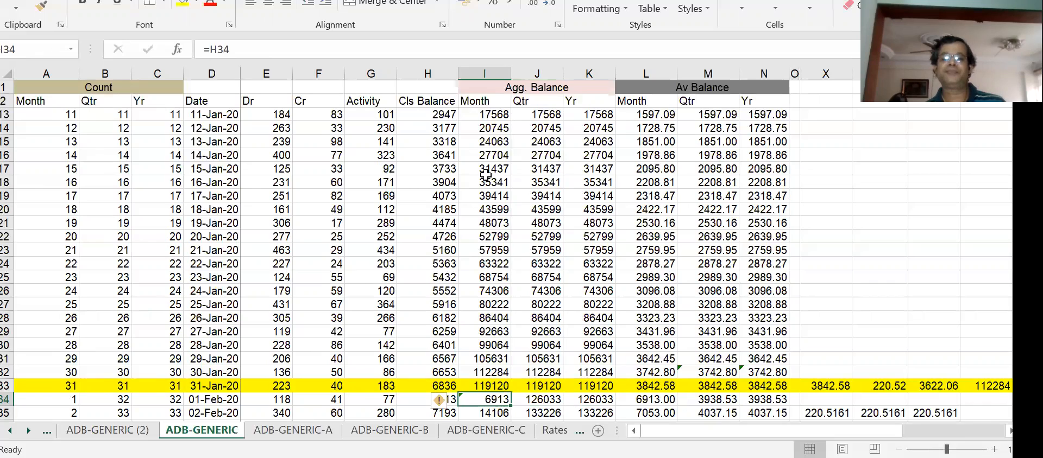
pyautogui.press('Left')
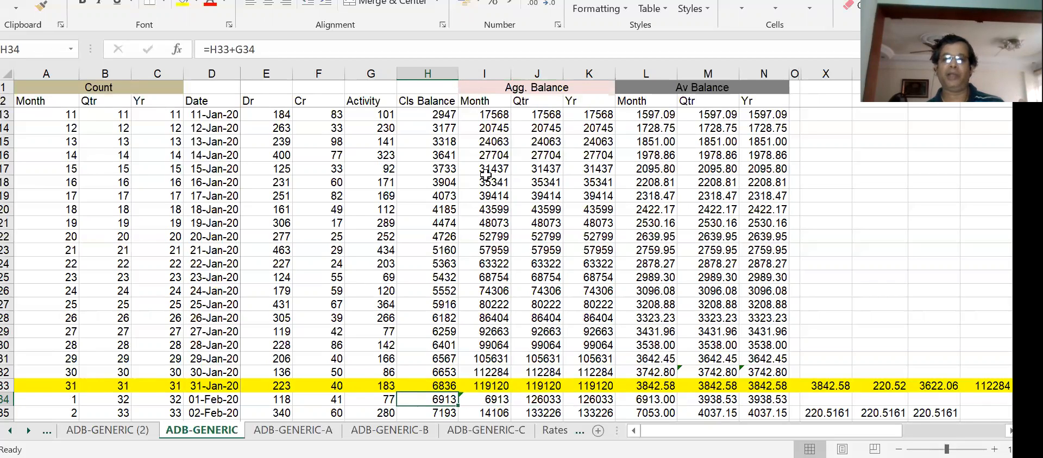
# Compare the 31-Jan-20 Month and Qtr aggregate formulas in row 33 with the 01-Feb-20 Month aggregate and closing balance.
pyautogui.press('Right')
pyautogui.press('Up')
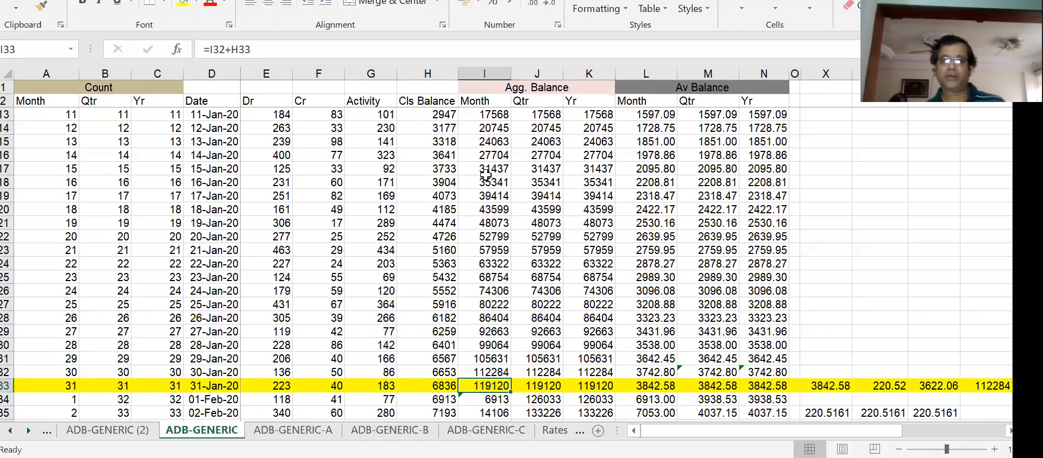
pyautogui.press('Down')
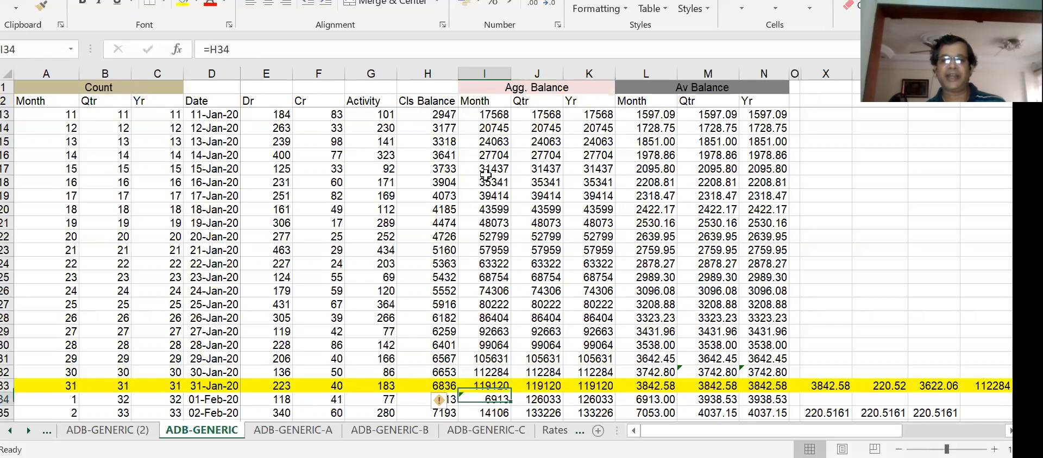
pyautogui.press('Left')
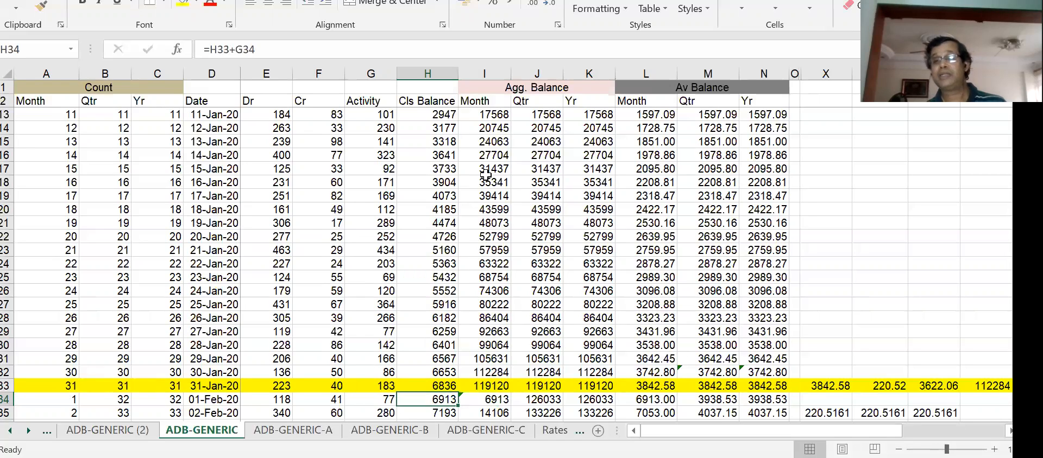
pyautogui.press('Right')
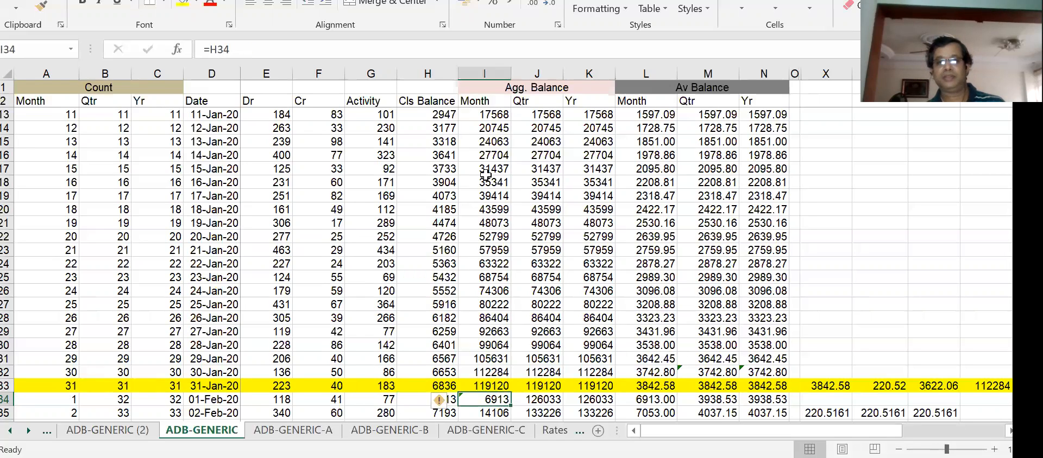
pyautogui.press('Right')
pyautogui.press('Up')
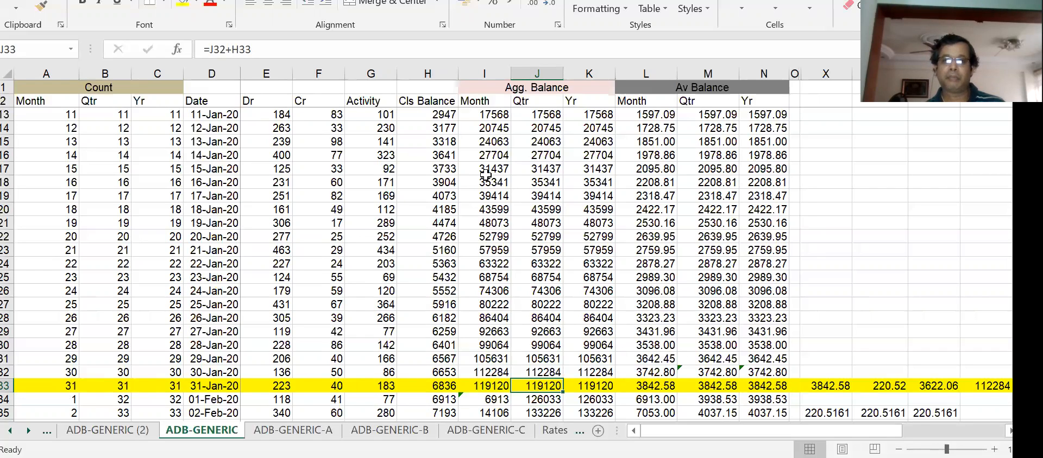
pyautogui.press('Left')
pyautogui.press('Left')
pyautogui.press('Down')
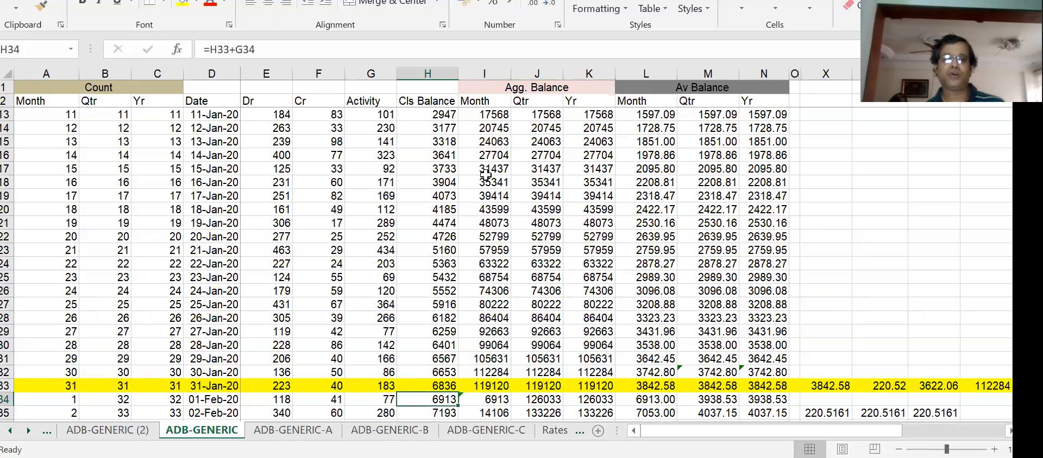
# Follow the Qtr aggregate balance from 01-Feb-20 down to the quarter rollover and examine its 01-Apr-20 formula in J94.
pyautogui.press('Right')
pyautogui.press('Right')
pyautogui.press('Down')
pyautogui.press('Down')
pyautogui.press('Down')
pyautogui.press('Down')
pyautogui.press('Down')
pyautogui.press('Down')
pyautogui.press('Down')
pyautogui.press('Down')
pyautogui.press('Down')
pyautogui.press('Down')
pyautogui.press('Down')
pyautogui.press('Down')
pyautogui.press('Down')
pyautogui.press('Down')
pyautogui.press('Down')
pyautogui.press('Down')
pyautogui.press('Down')
pyautogui.press('Down')
pyautogui.press('Down')
pyautogui.press('Down')
pyautogui.press('Down')
pyautogui.press('Down')
pyautogui.press('Down')
pyautogui.press('Down')
pyautogui.press('Down')
pyautogui.press('Down')
pyautogui.press('Down')
pyautogui.press('Down')
pyautogui.press('Down')
pyautogui.press('Down')
pyautogui.press('Down')
pyautogui.press('Down')
pyautogui.press('Down')
pyautogui.press('Down')
pyautogui.press('Down')
pyautogui.press('Down')
pyautogui.press('Down')
pyautogui.press('Down')
pyautogui.press('Down')
pyautogui.press('Down')
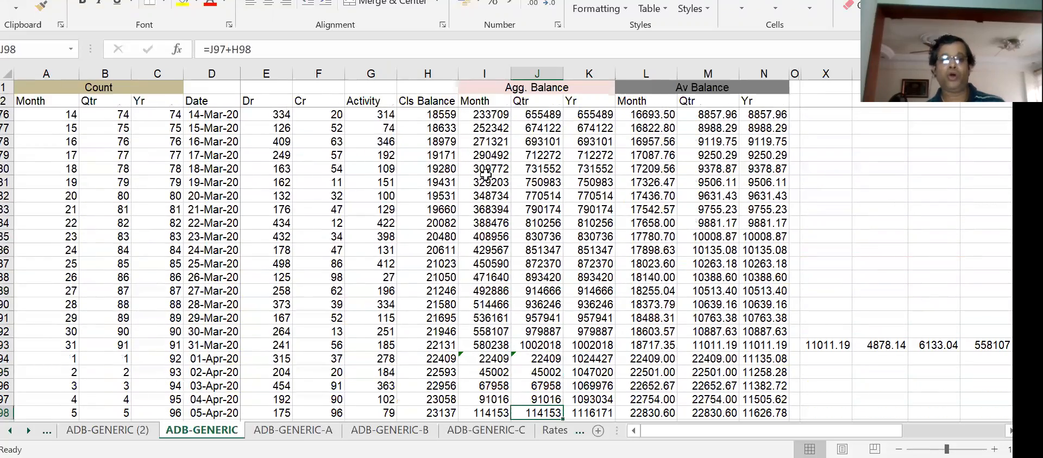
pyautogui.press('Up')
pyautogui.press('Up')
pyautogui.press('Up')
pyautogui.press('Up')
pyautogui.press('Up')
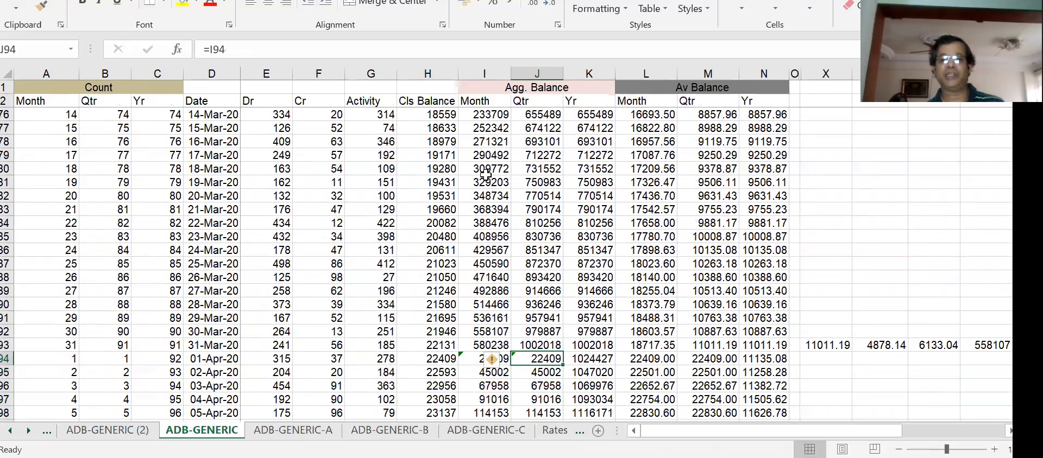
# Examine the 01-Apr-20 Month aggregate formula in I94 and trace it across row 94 back to the date.
pyautogui.press('Left')
pyautogui.press('Down')
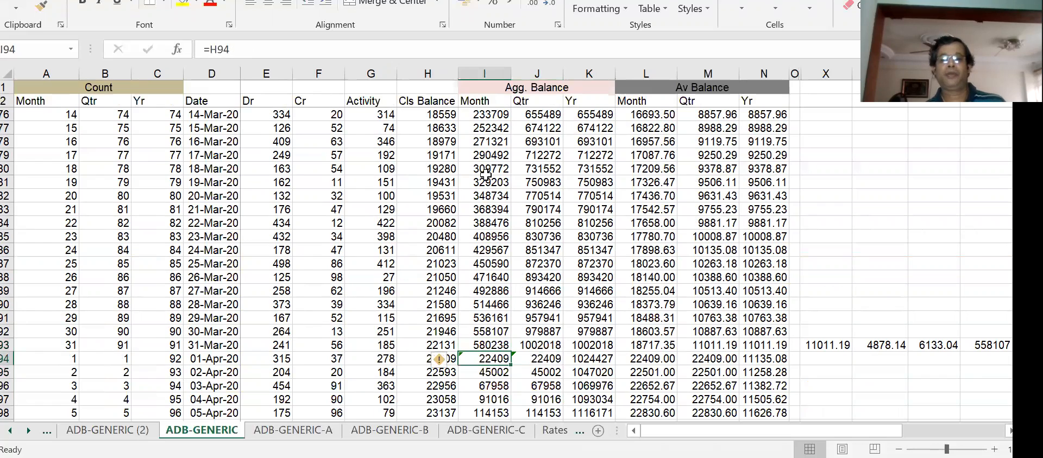
pyautogui.press('Left')
pyautogui.press('Left')
pyautogui.press('Left')
pyautogui.press('Left')
pyautogui.press('Left')
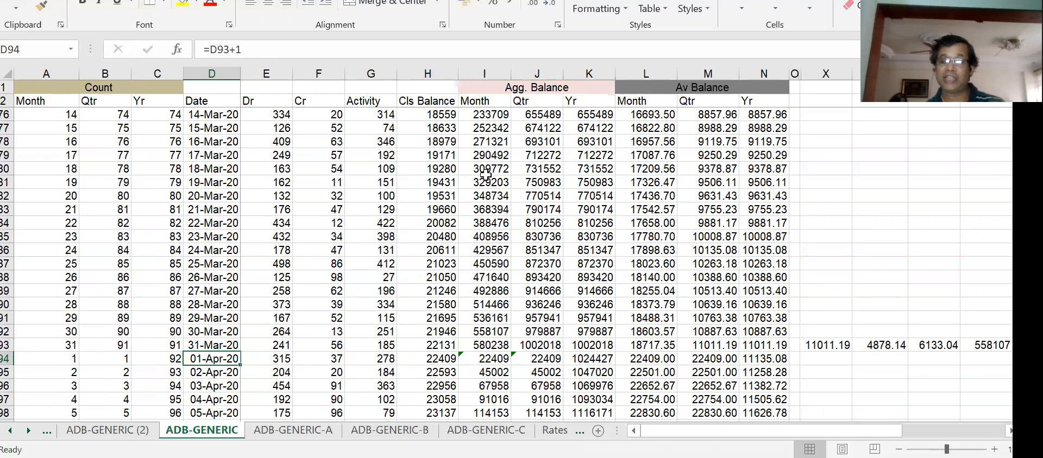
pyautogui.press('Right')
pyautogui.press('Right')
pyautogui.press('Right')
pyautogui.press('Right')
pyautogui.press('Right')
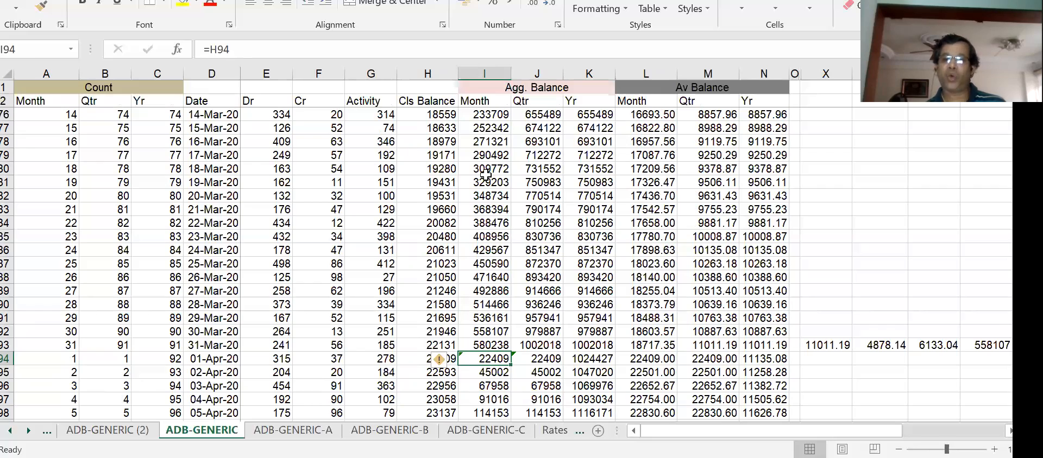
# Compare the 01-Apr-20 Month and Qtr aggregates with the closing balance and the Yr aggregate formula in K94.
pyautogui.hotkey('shift', 'Right')
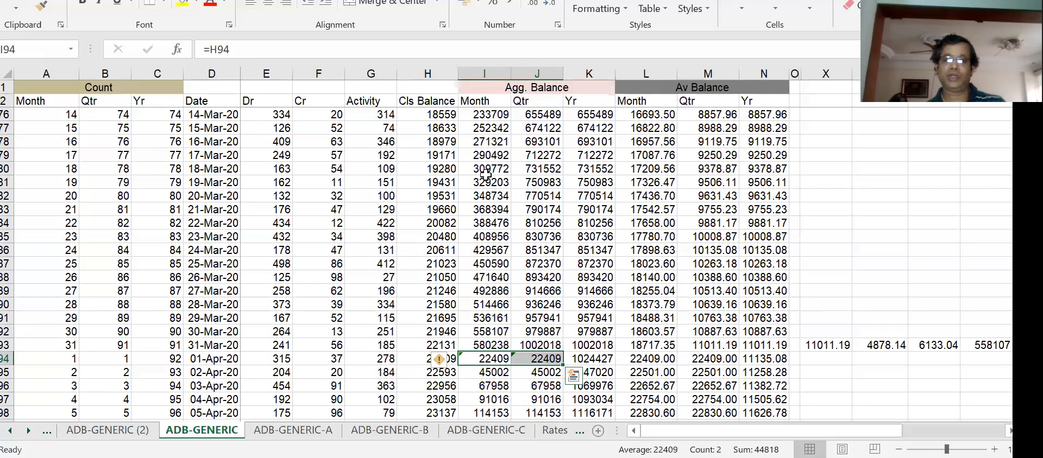
pyautogui.press('Left')
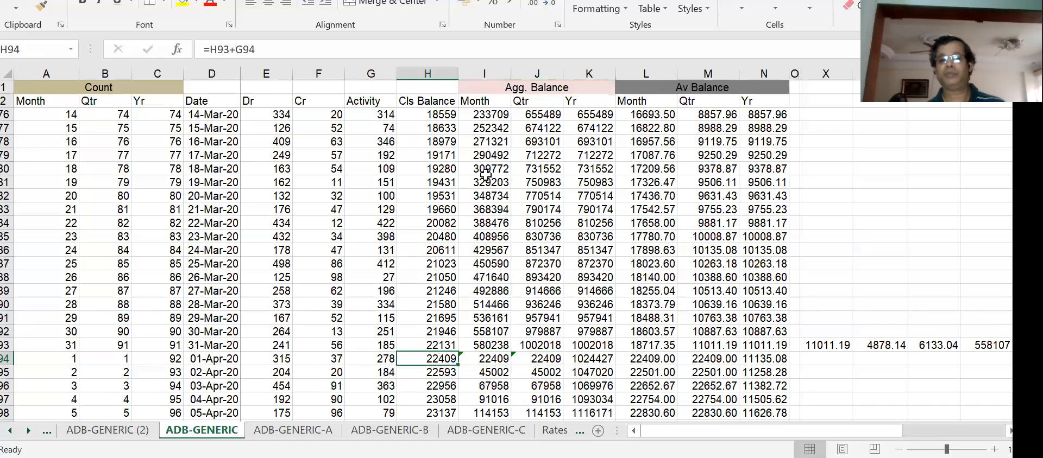
pyautogui.press('Right')
pyautogui.press('Right')
pyautogui.press('Right')
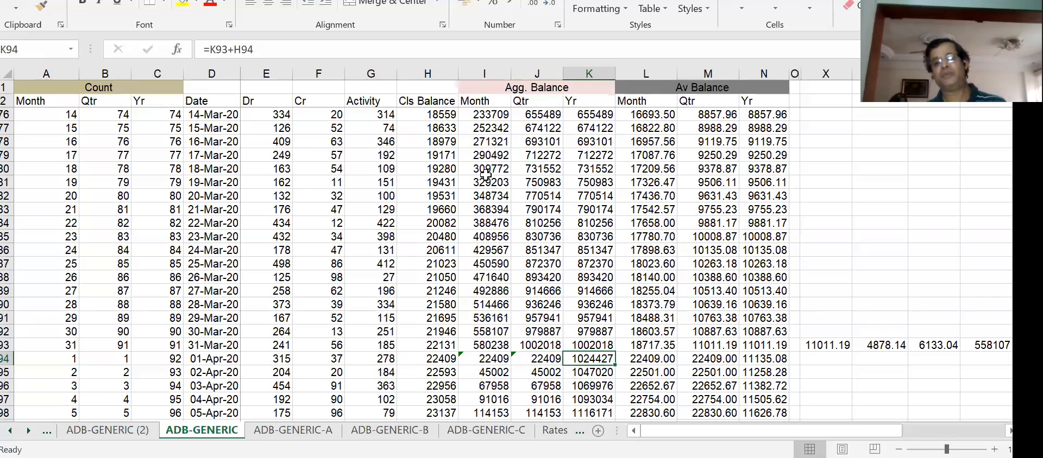
# Go back to the early January rows and examine the Qtr average formulas in M8 and M7.
pyautogui.press('Up')
pyautogui.press('Up')
pyautogui.press('Up')
pyautogui.press('Up')
pyautogui.press('Up')
pyautogui.press('Up')
pyautogui.press('Up')
pyautogui.press('Up')
pyautogui.press('Up')
pyautogui.press('Up')
pyautogui.press('Up')
pyautogui.press('Up')
pyautogui.press('Up')
pyautogui.press('Up')
pyautogui.press('Up')
pyautogui.press('Up')
pyautogui.press('Up')
pyautogui.press('Up')
pyautogui.press('Up')
pyautogui.press('Up')
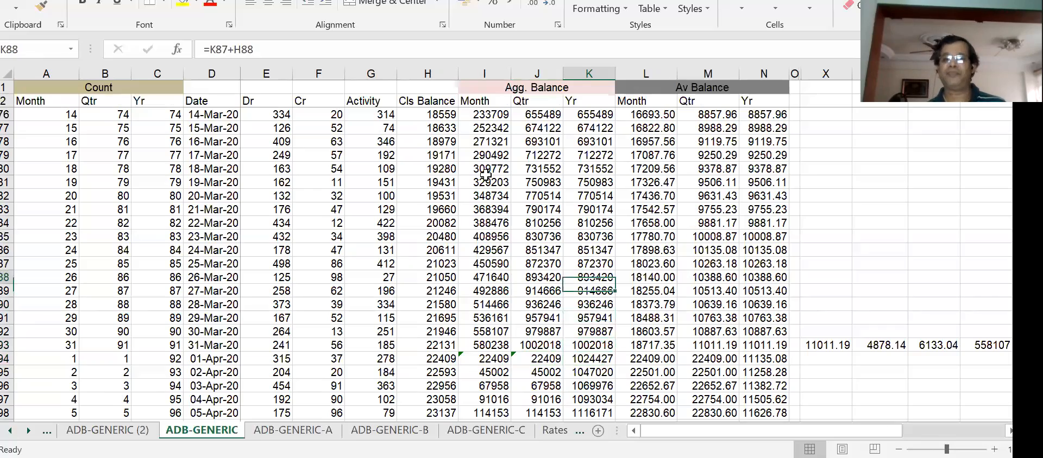
pyautogui.press('Up')
pyautogui.press('Up')
pyautogui.press('Up')
pyautogui.press('Up')
pyautogui.press('Up')
pyautogui.press('Up')
pyautogui.press('Up')
pyautogui.press('Up')
pyautogui.press('Up')
pyautogui.press('Up')
pyautogui.press('Up')
pyautogui.press('Up')
pyautogui.press('Up')
pyautogui.press('Up')
pyautogui.press('Up')
pyautogui.press('Up')
pyautogui.press('Up')
pyautogui.press('Up')
pyautogui.press('Up')
pyautogui.press('Up')
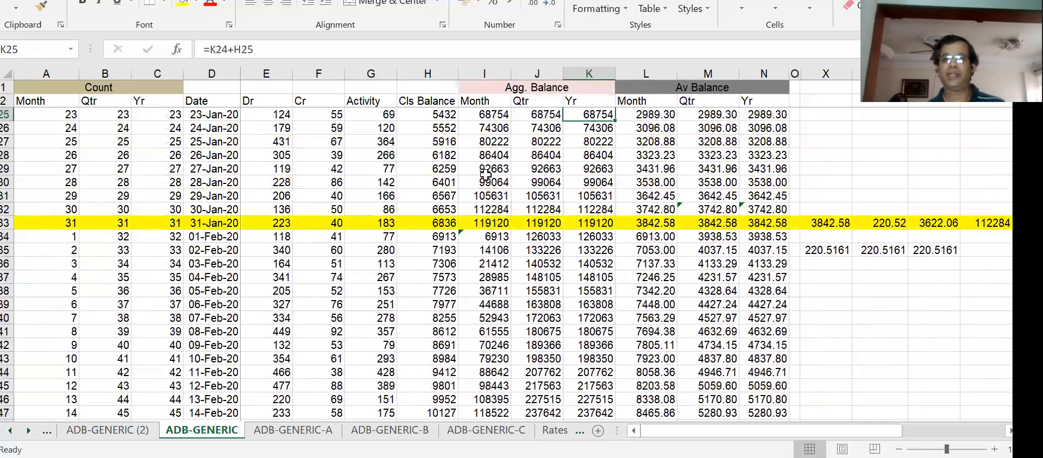
pyautogui.press('Down')
pyautogui.press('Right')
pyautogui.press('Right')
pyautogui.press('Right')
pyautogui.press('Right')
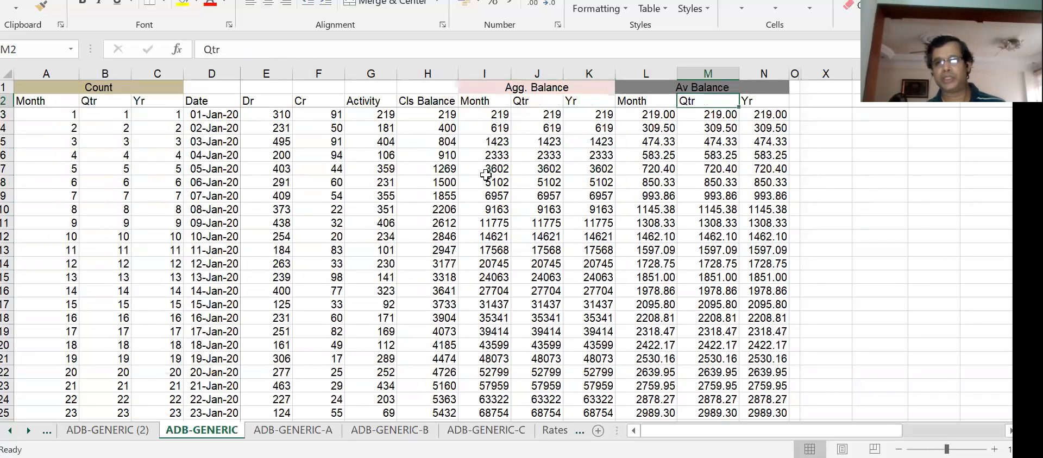
pyautogui.press('Down')
pyautogui.press('Down')
pyautogui.press('Down')
pyautogui.press('Down')
pyautogui.press('Down')
pyautogui.press('Down')
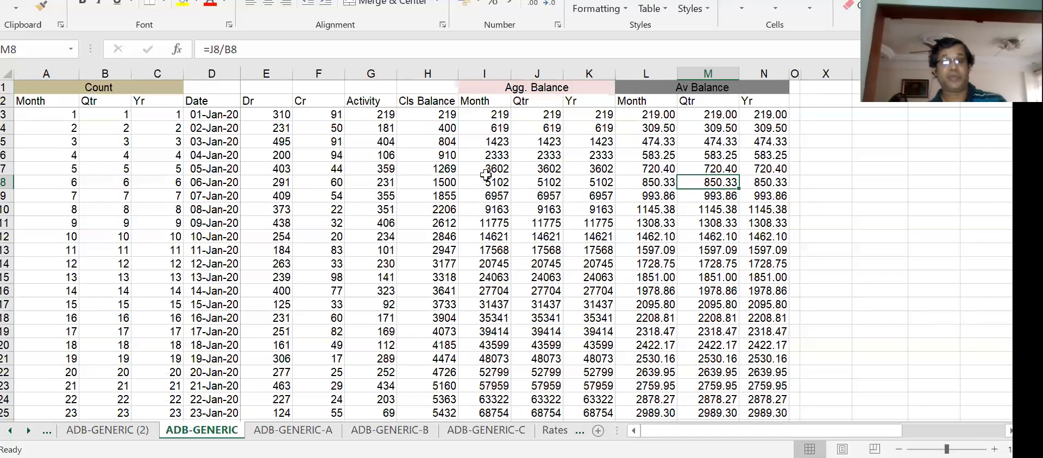
pyautogui.press('Up')
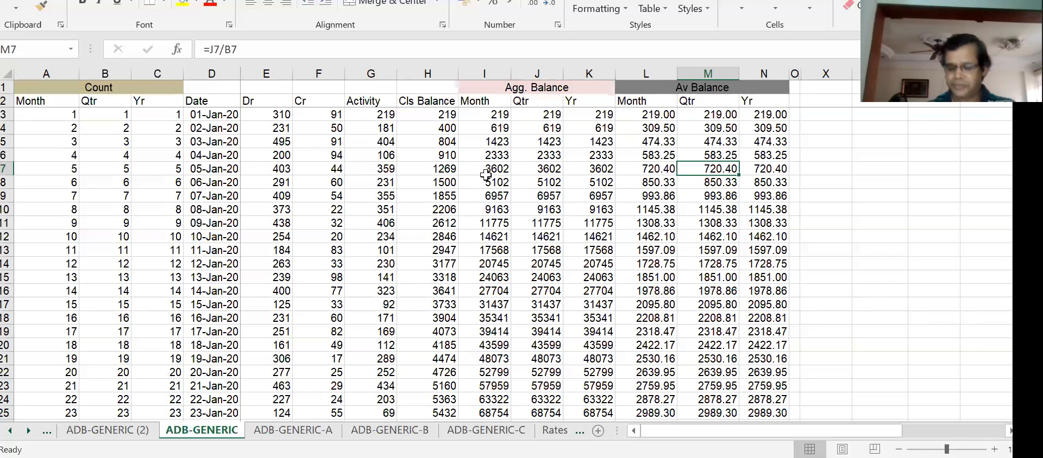
# Follow the Qtr average down to 31-Jan-20 and compare the formulas in M32 and M33.
pyautogui.press('Down')
pyautogui.press('Down')
pyautogui.press('Down')
pyautogui.press('Down')
pyautogui.press('Down')
pyautogui.press('Down')
pyautogui.press('Down')
pyautogui.press('Down')
pyautogui.press('Down')
pyautogui.press('Down')
pyautogui.press('Down')
pyautogui.press('Down')
pyautogui.press('Down')
pyautogui.press('Down')
pyautogui.press('Down')
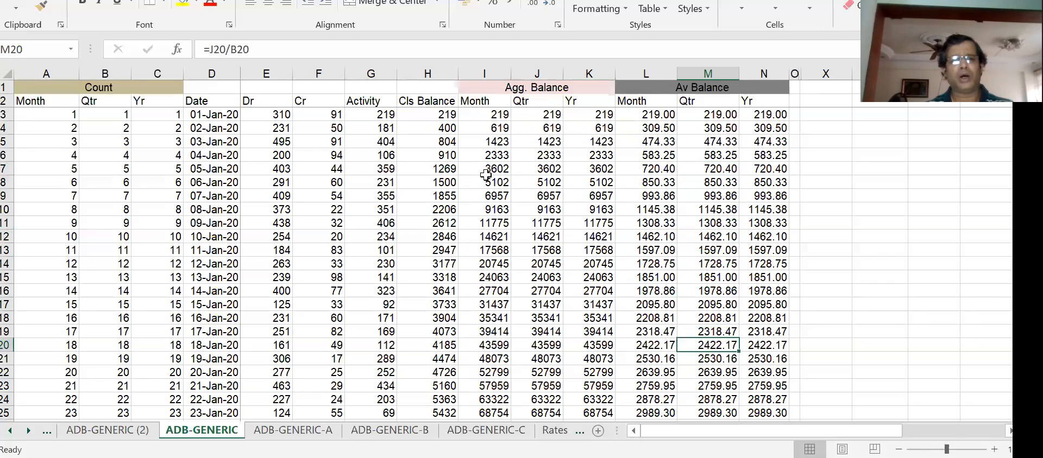
pyautogui.press('Down')
pyautogui.press('Down')
pyautogui.press('Down')
pyautogui.press('Down')
pyautogui.press('Down')
pyautogui.press('Down')
pyautogui.press('Down')
pyautogui.press('Down')
pyautogui.press('Down')
pyautogui.press('Down')
pyautogui.press('Down')
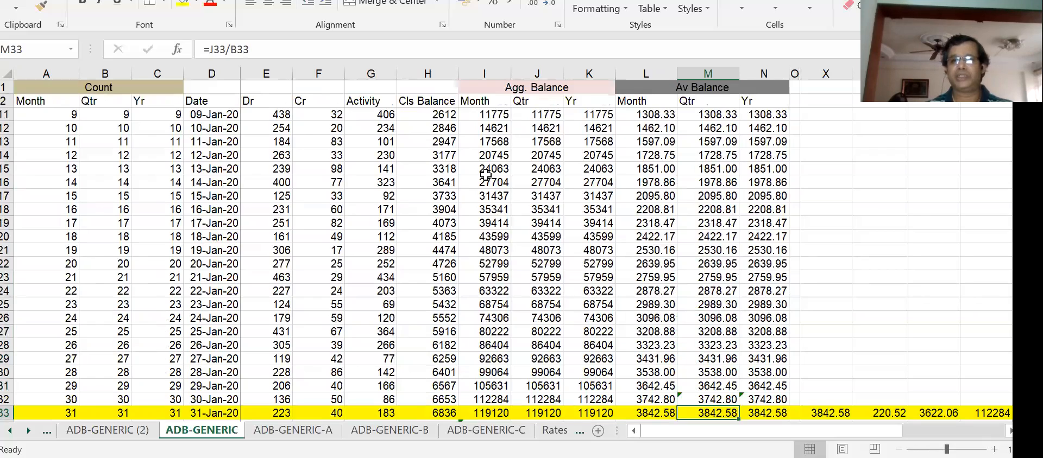
pyautogui.press('Up')
pyautogui.press('Up')
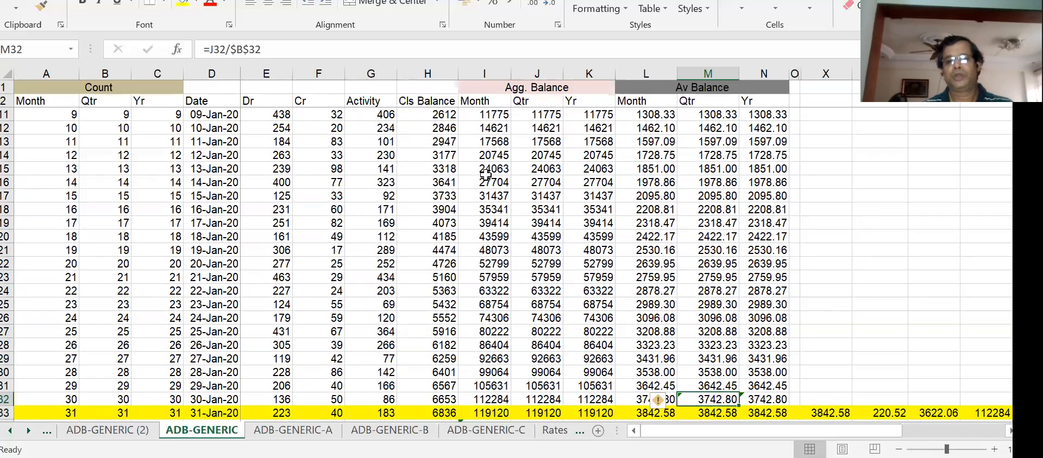
pyautogui.press('Down')
pyautogui.press('Down')
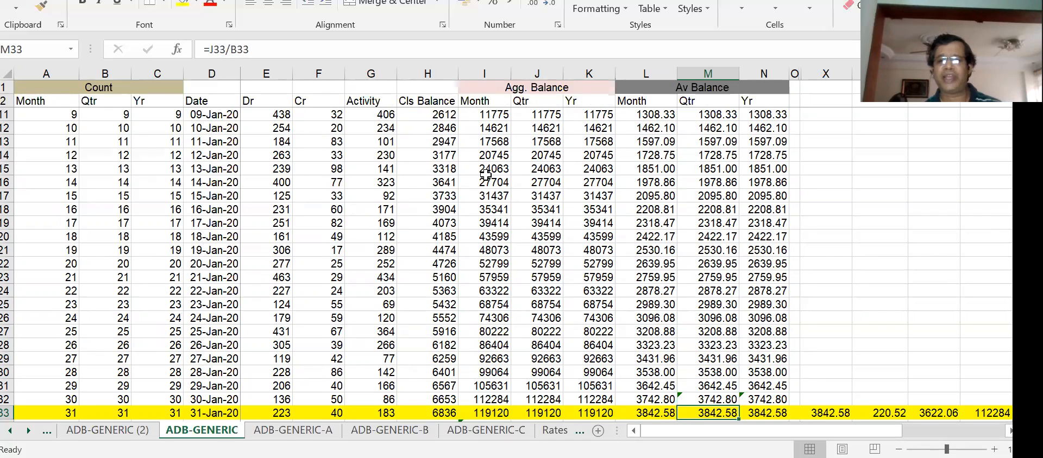
# Switch to the text notes and highlight the two business problems on monthly-only balances and going live mid fiscal year.
pyautogui.hotkey('alt', 'Tab')
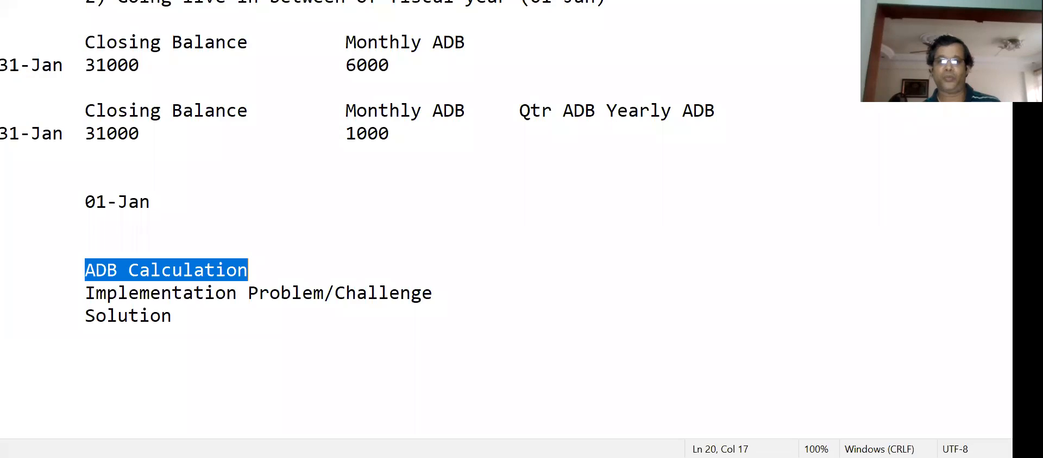
pyautogui.click(345, 349)
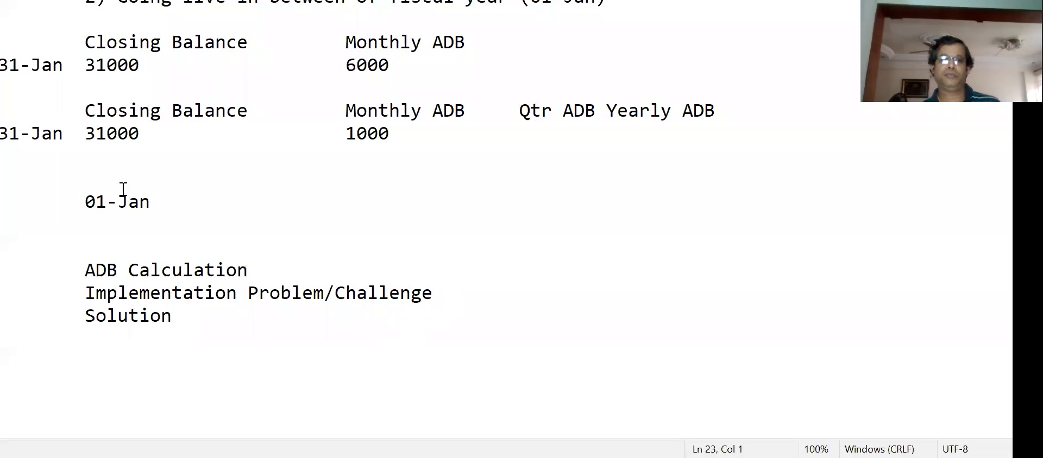
pyautogui.moveTo(399, 131); pyautogui.dragTo(2, 66)
pyautogui.scroll(2, 155, 134)
pyautogui.moveTo(81, 87); pyautogui.dragTo(626, 104)
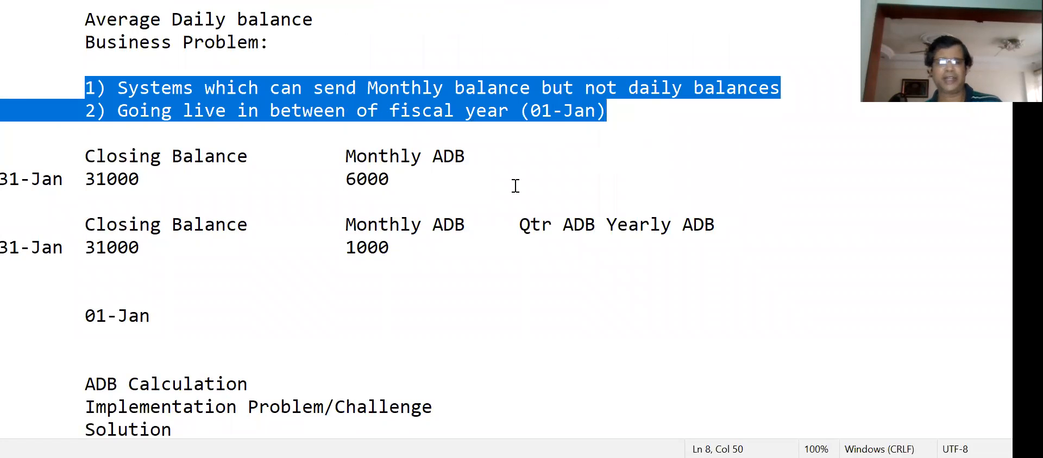
# Return to the ADB-GENERIC worksheet and examine the closing balance formulas in H14 and H3 and the Activity formula in G4.
pyautogui.hotkey('alt', 'Tab')
pyautogui.scroll(3, 521, 277)
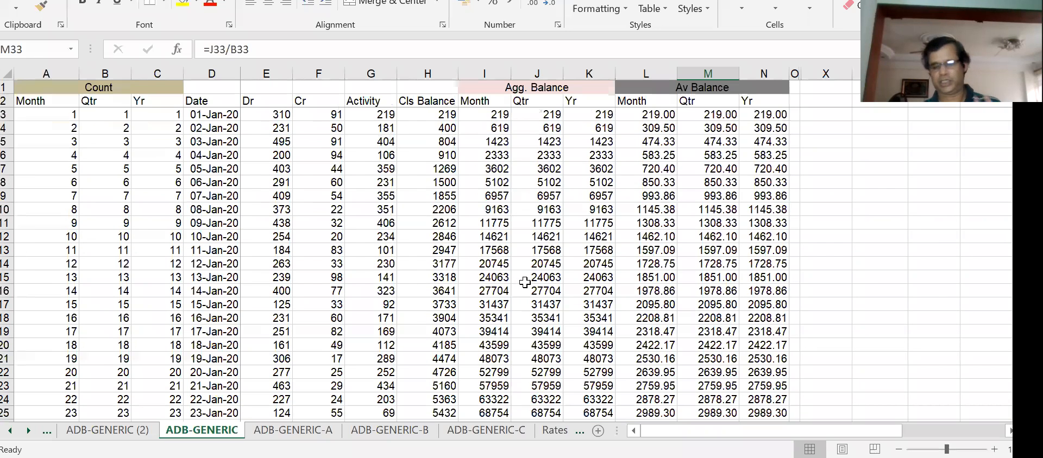
pyautogui.click(456, 267)
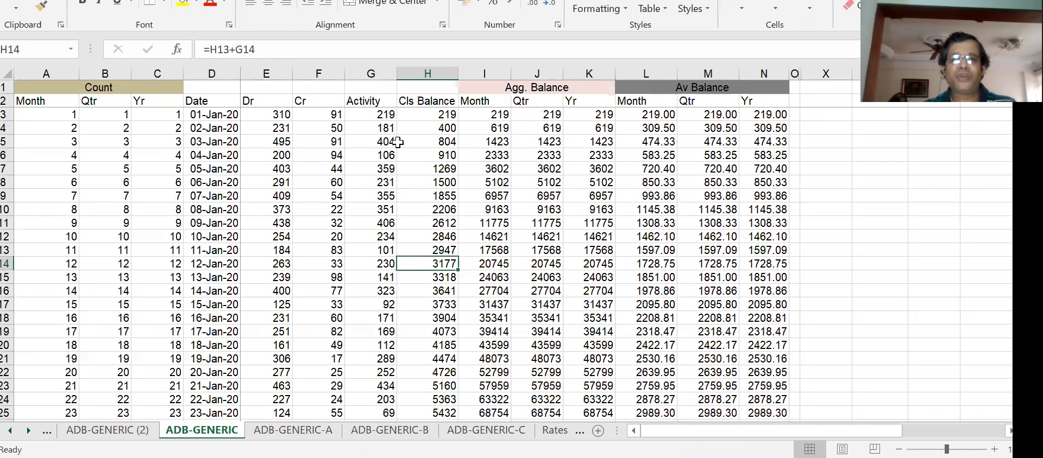
pyautogui.click(383, 114)
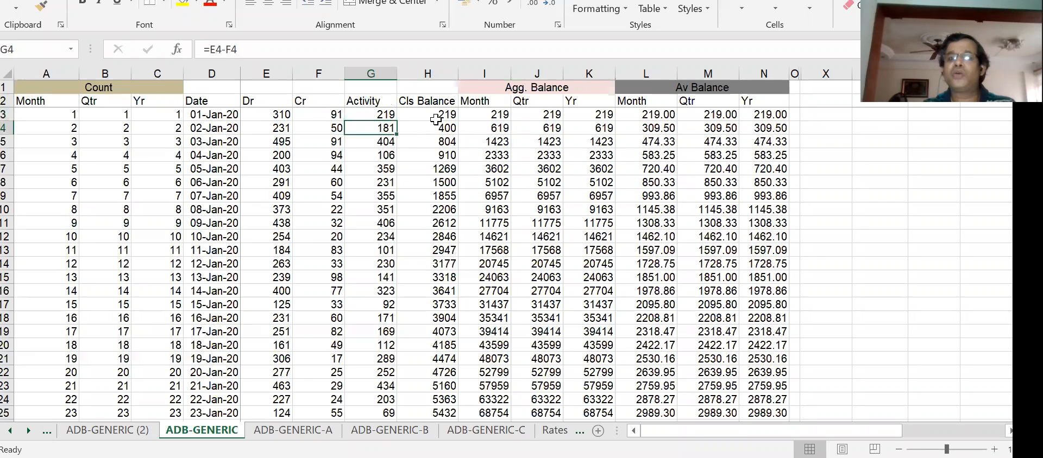
pyautogui.click(435, 114)
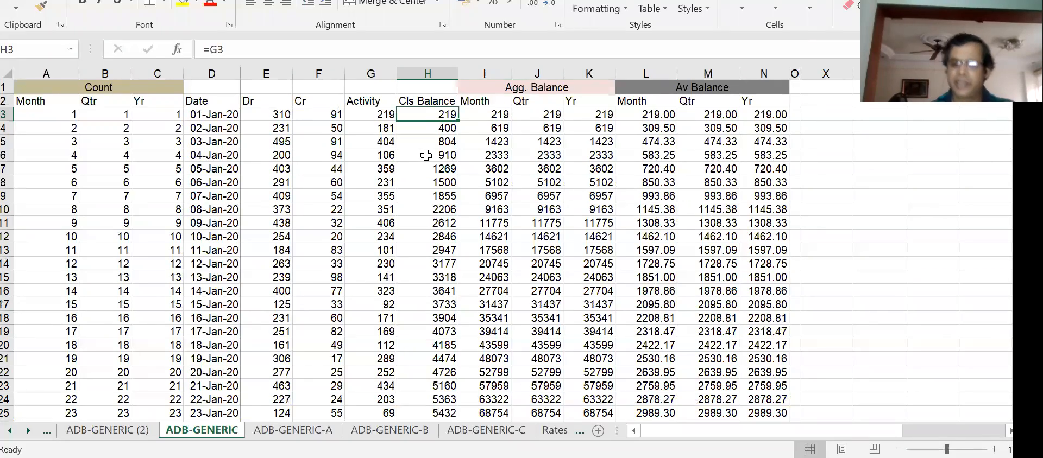
# Follow the Cls Balance column down to the 31-Jan-20 row and examine the closing balance formula in H33.
pyautogui.press('Down')
pyautogui.press('Down')
pyautogui.press('Down')
pyautogui.press('Down')
pyautogui.press('Down')
pyautogui.press('Down')
pyautogui.press('Down')
pyautogui.press('Down')
pyautogui.press('Down')
pyautogui.press('Down')
pyautogui.press('Down')
pyautogui.press('Down')
pyautogui.press('Down')
pyautogui.press('Down')
pyautogui.press('Down')
pyautogui.press('Down')
pyautogui.press('Down')
pyautogui.press('Down')
pyautogui.press('Down')
pyautogui.press('Down')
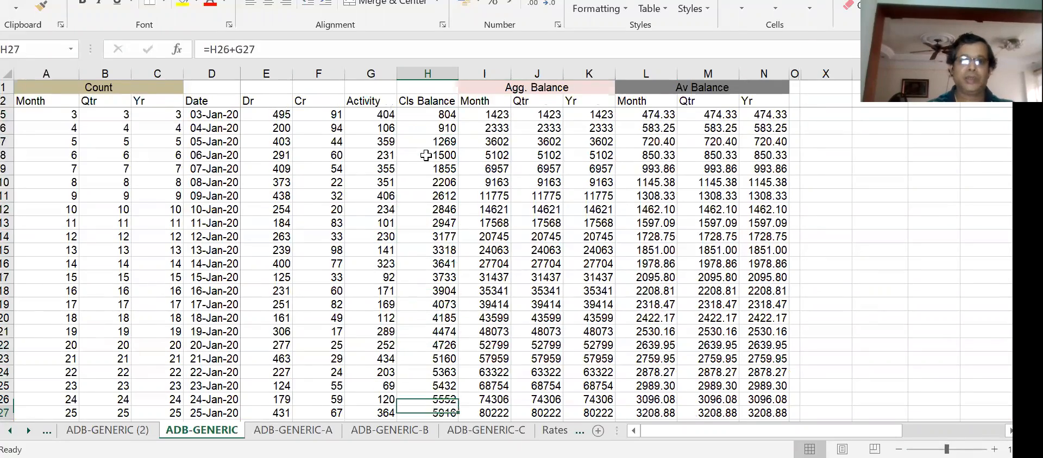
pyautogui.press('Down')
pyautogui.press('Down')
pyautogui.press('Down')
pyautogui.press('Up')
pyautogui.press('Up')
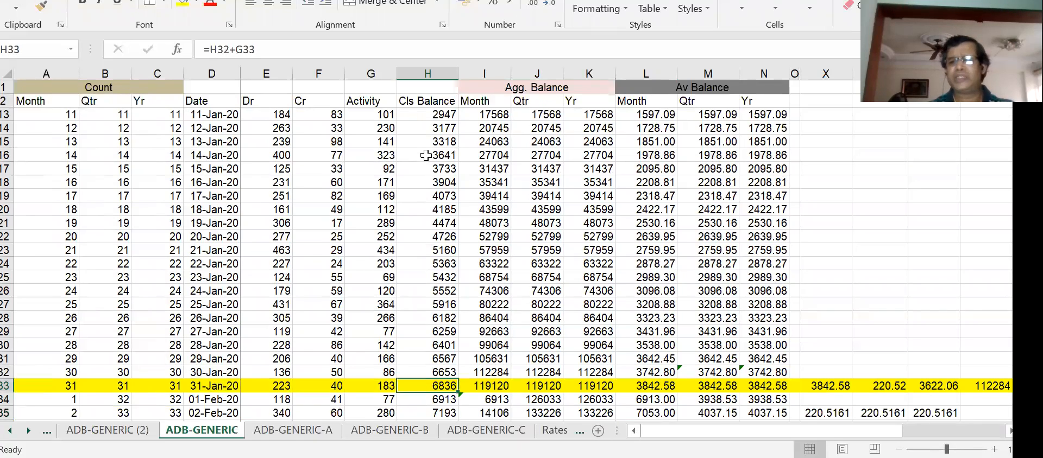
# Highlight the daily closing balances from 30-Jan-20 back to 01-Jan-20, cells H32 to H3.
pyautogui.press('Up')
pyautogui.hotkey('shift', 'Up')
pyautogui.hotkey('shift', 'Up')
pyautogui.hotkey('shift', 'Up')
pyautogui.hotkey('shift', 'Up')
pyautogui.hotkey('shift', 'Up')
pyautogui.hotkey('shift', 'Up')
pyautogui.hotkey('shift', 'Up')
pyautogui.hotkey('shift', 'Up')
pyautogui.hotkey('shift', 'Up')
pyautogui.hotkey('shift', 'Up')
pyautogui.hotkey('shift', 'Up')
pyautogui.hotkey('shift', 'Up')
pyautogui.hotkey('shift', 'Up')
pyautogui.hotkey('shift', 'Up')
pyautogui.hotkey('shift', 'Up')
pyautogui.hotkey('shift', 'Up')
pyautogui.hotkey('shift', 'Up')
pyautogui.hotkey('shift', 'Up')
pyautogui.hotkey('shift', 'Up')
pyautogui.hotkey('shift', 'Up')
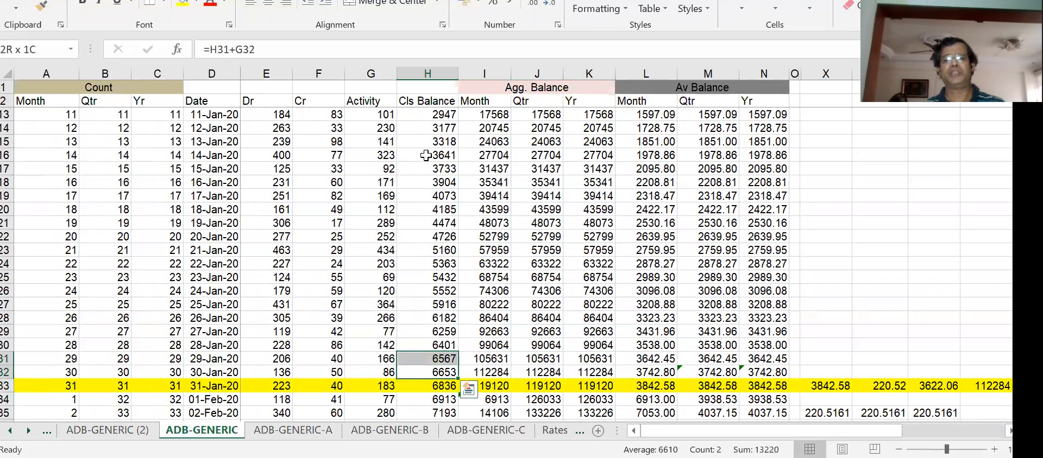
pyautogui.hotkey('shift', 'Up')
pyautogui.hotkey('shift', 'Up')
pyautogui.hotkey('shift', 'Up')
pyautogui.hotkey('shift', 'Up')
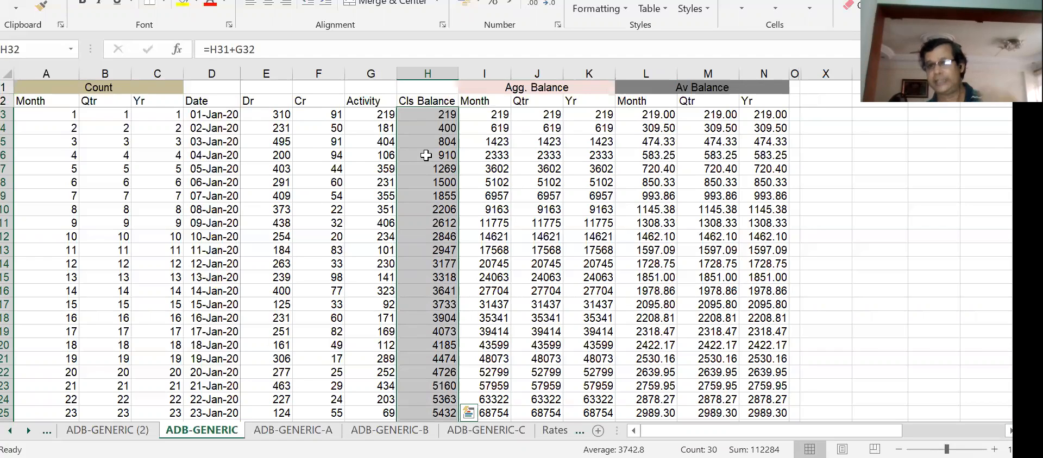
# Return to the 31-Jan-20 row and examine the Activity formula in G33 and the closing balance formula in H33.
pyautogui.press('Down')
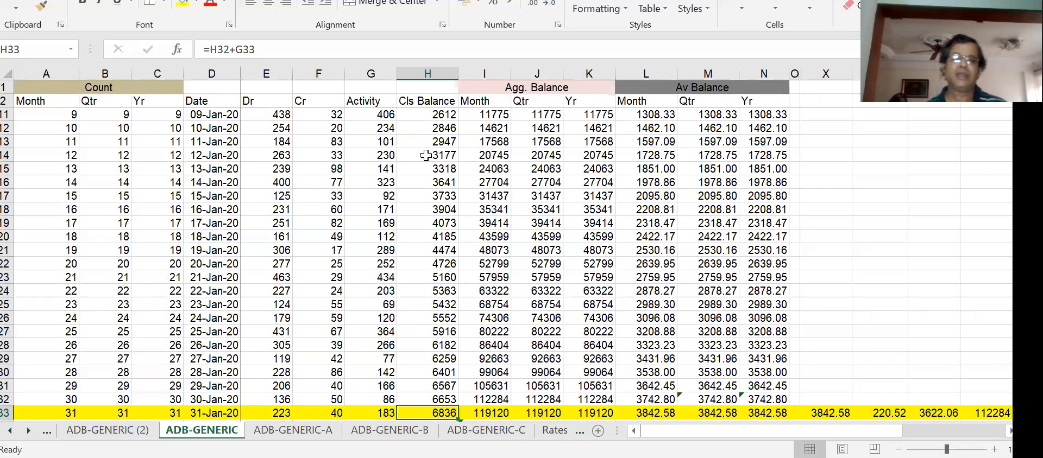
pyautogui.press('Left')
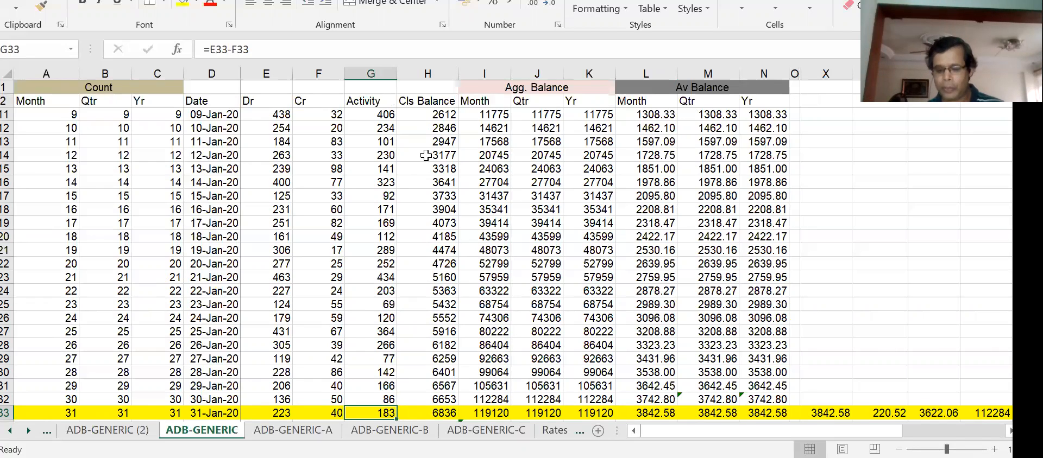
pyautogui.scroll(-1, 426, 155)
pyautogui.press('Left')
pyautogui.press('Right')
pyautogui.press('Right')
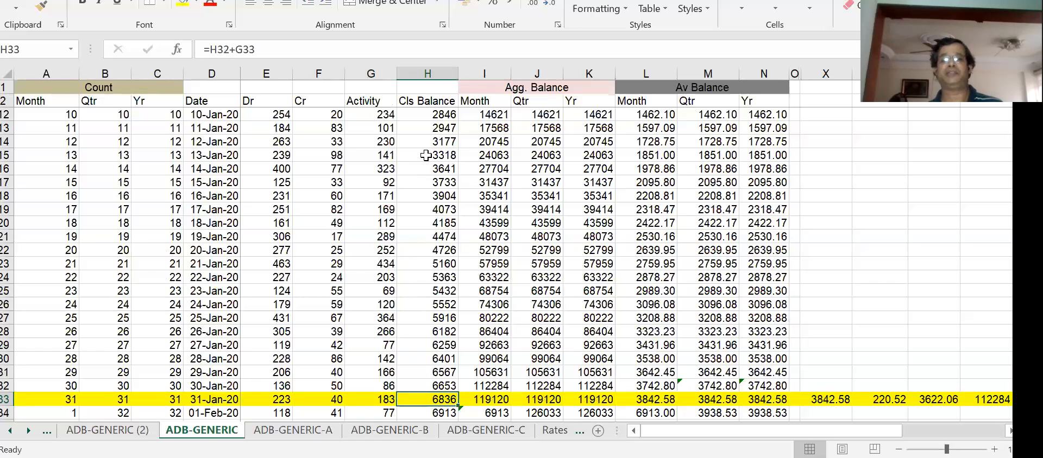
# Examine the aggregate balance formulas for the year in K32 and the quarter in J33.
pyautogui.press('Up')
pyautogui.press('Right')
pyautogui.press('Right')
pyautogui.press('Right')
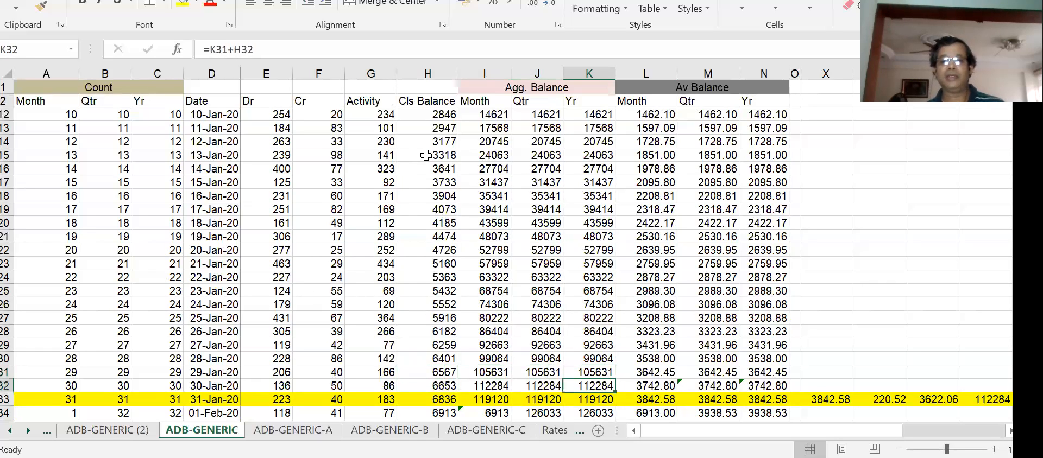
pyautogui.press('Down')
pyautogui.press('Left')
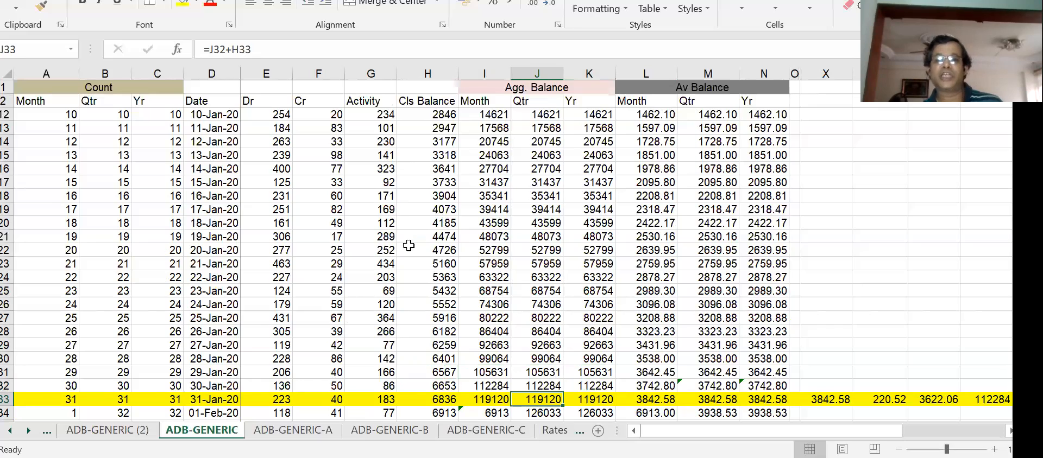
# Highlight the 31-Jan-20 closing balance together with its month, quarter and year average balances in L33, M33 and N33.
pyautogui.click(430, 399)
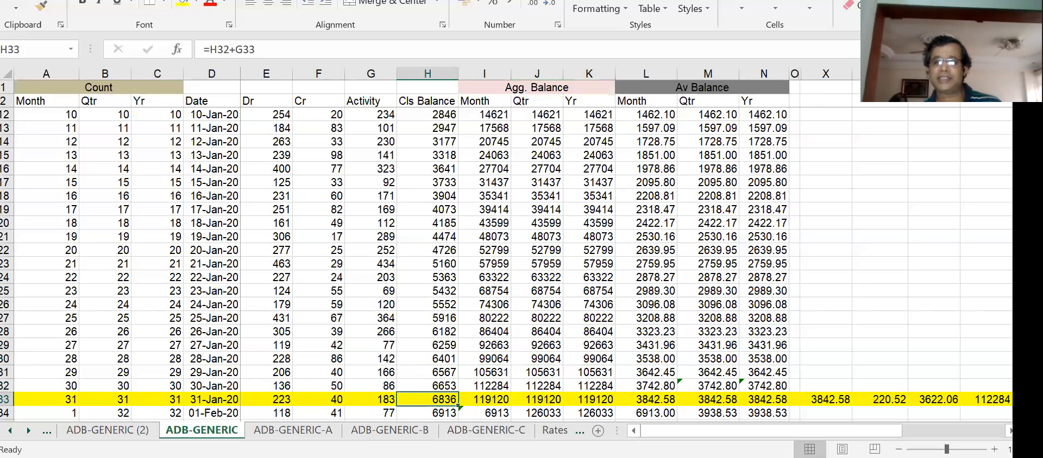
pyautogui.keyDown('ctrl'); pyautogui.click(658, 402); pyautogui.keyUp('ctrl')
pyautogui.keyDown('ctrl'); pyautogui.click(705, 402); pyautogui.keyUp('ctrl')
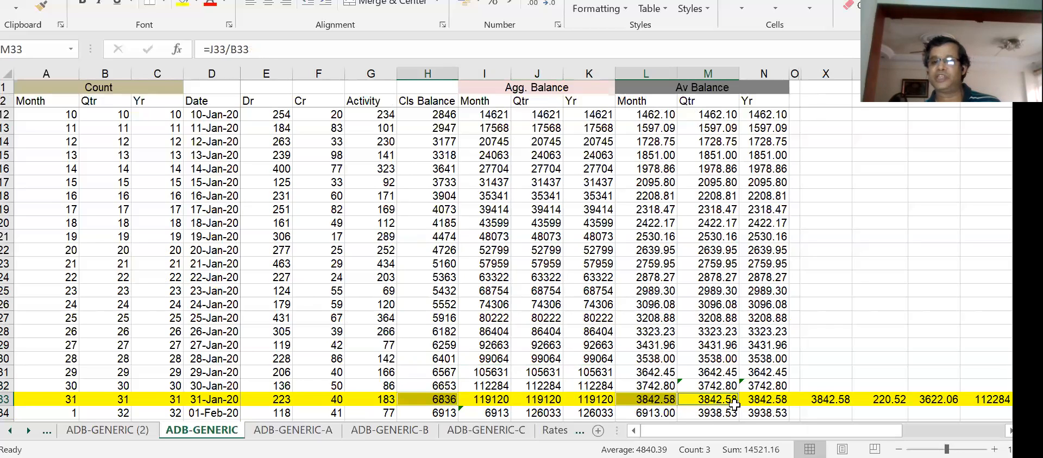
pyautogui.keyDown('ctrl'); pyautogui.click(768, 402); pyautogui.keyUp('ctrl')
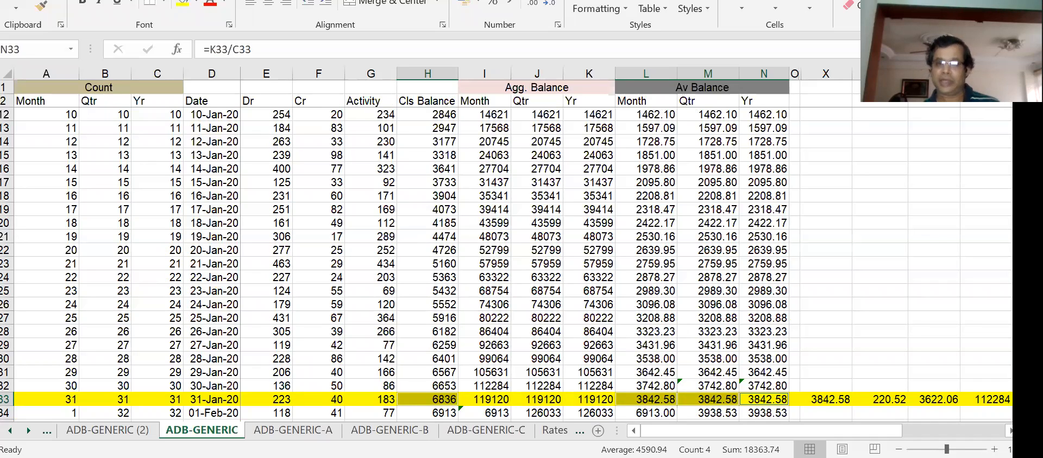
# Switch to My Oracle Support, dismiss the open dialog and read the solution in the Migration Of Average Daily Balances document, Doc ID 2607482.1.
pyautogui.hotkey('alt', 'Tab')
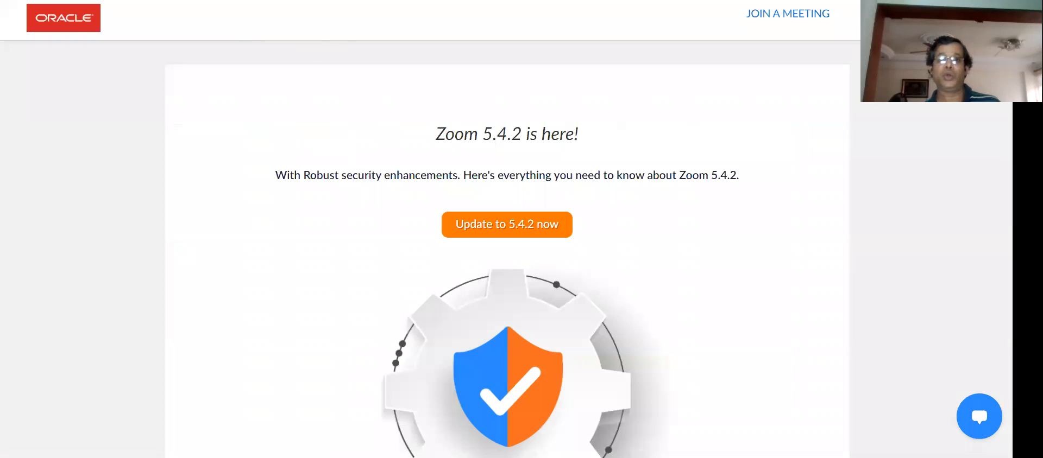
pyautogui.hotkey('alt', 'Tab')
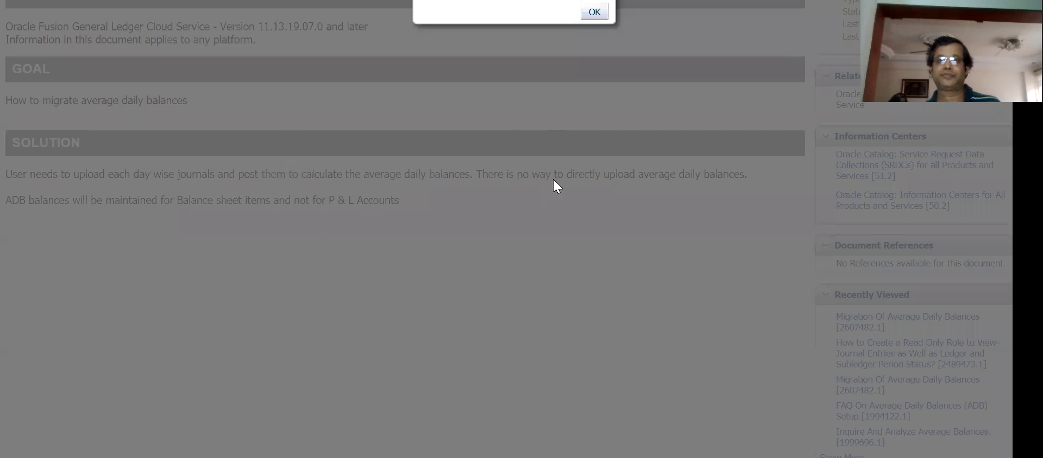
pyautogui.scroll(3, 553, 180)
pyautogui.click(595, 255)
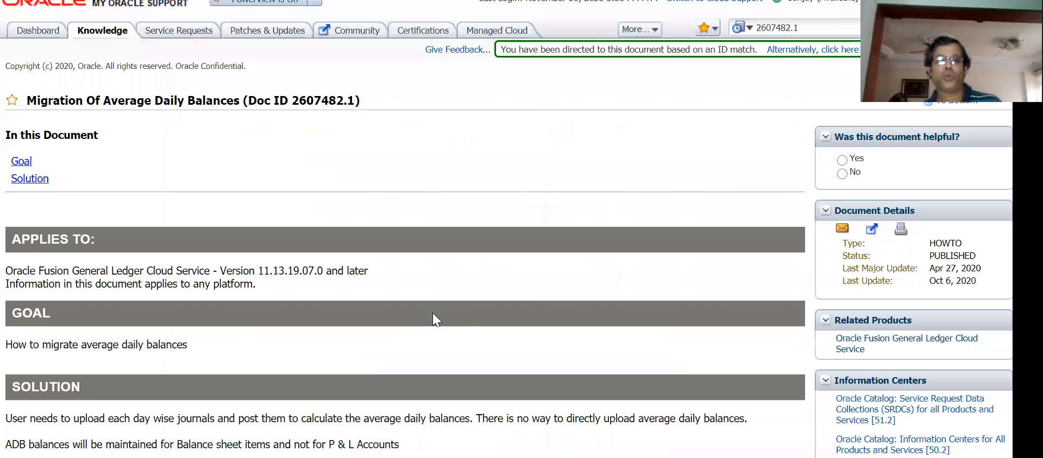
pyautogui.scroll(-3, 435, 315)
# Return to the ADB-GENERIC worksheet in Excel and highlight the daily Activity and Cls Balance values from 10-Jan-20 to 29-Jan-20.
pyautogui.hotkey('alt', 'Tab')
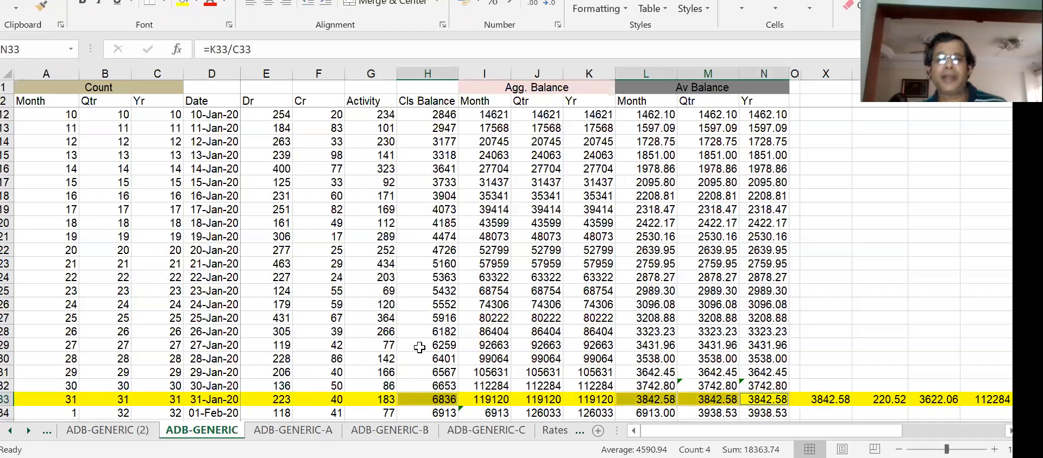
pyautogui.click(481, 239)
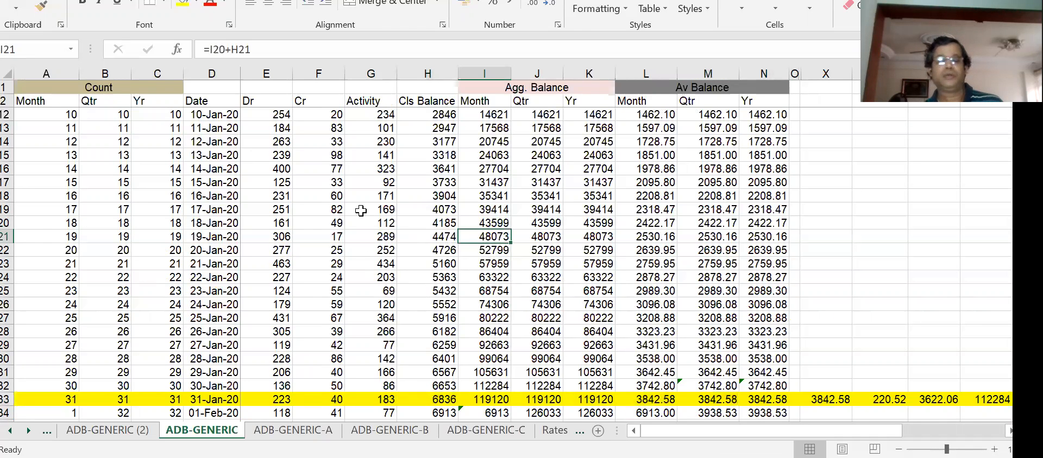
pyautogui.click(430, 115)
pyautogui.moveTo(434, 127); pyautogui.dragTo(439, 344)
pyautogui.moveTo(383, 114); pyautogui.dragTo(397, 375)
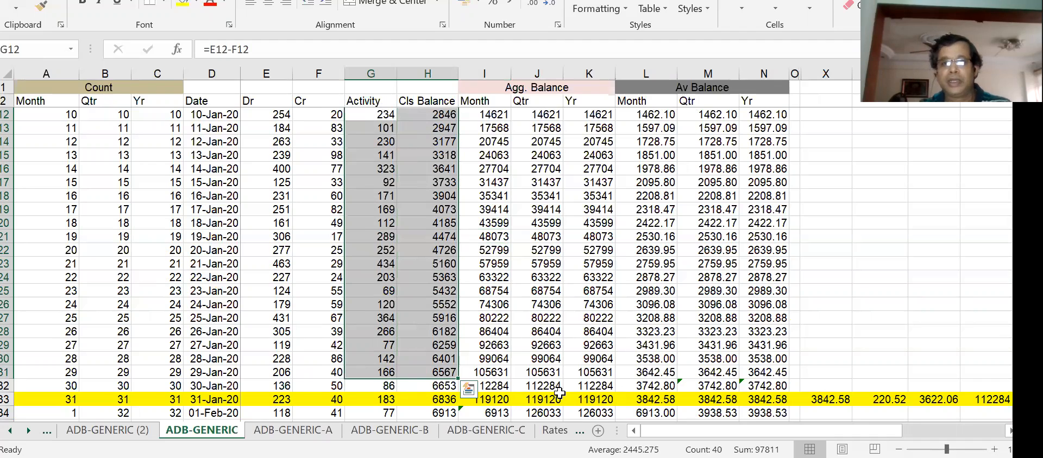
pyautogui.click(599, 361)
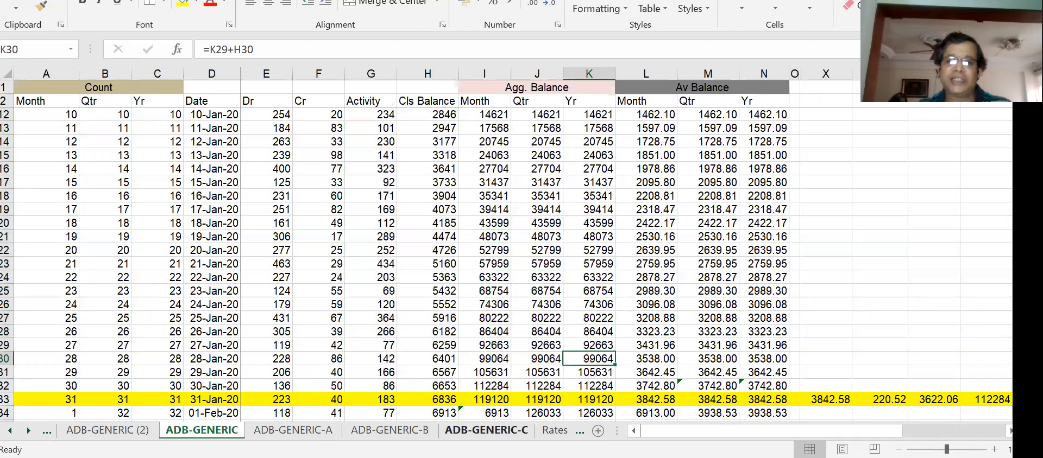
pyautogui.click(430, 399)
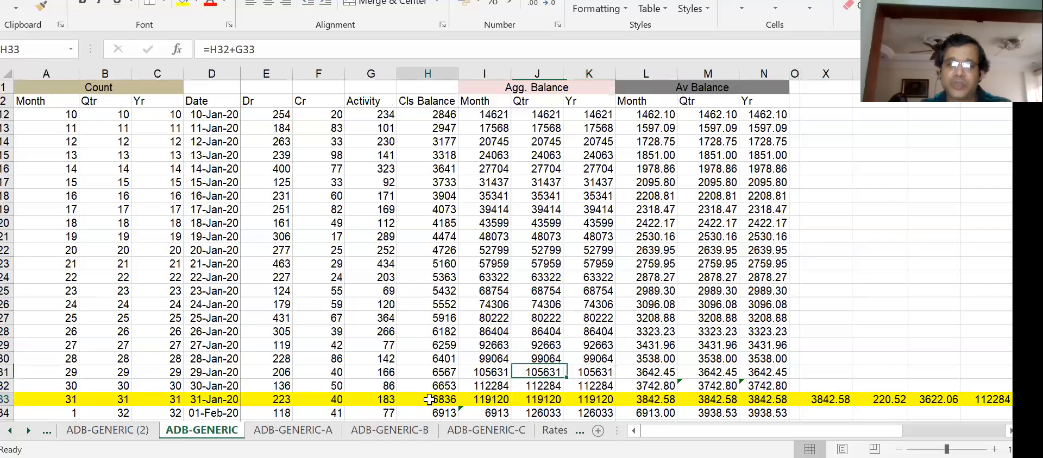
# Divide the 31-Jan-20 closing balance by 31 days in cell X30 with the formula =H33/31.
pyautogui.click(828, 359)
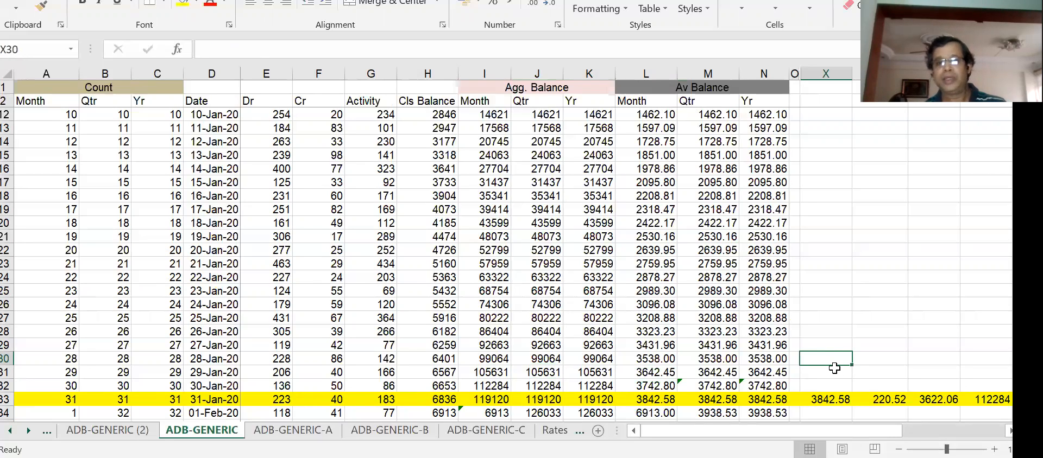
pyautogui.click(452, 401)
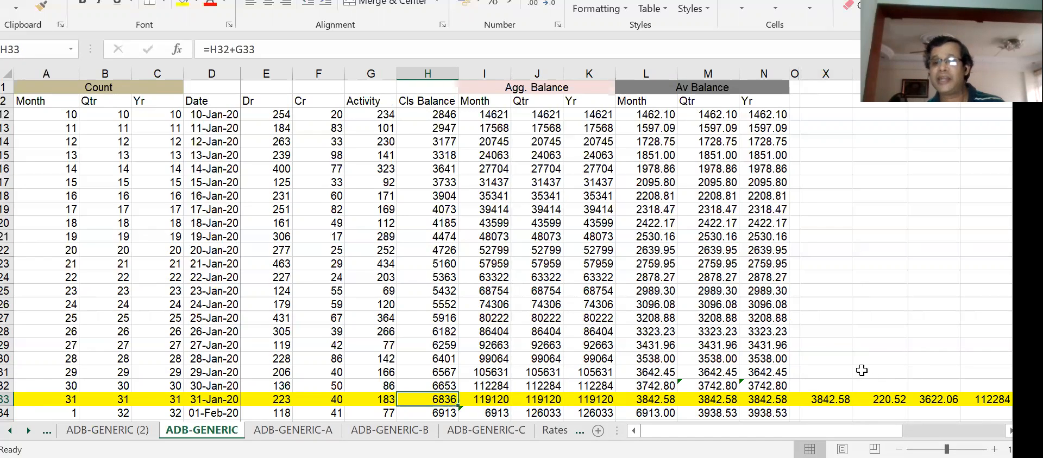
pyautogui.click(831, 358)
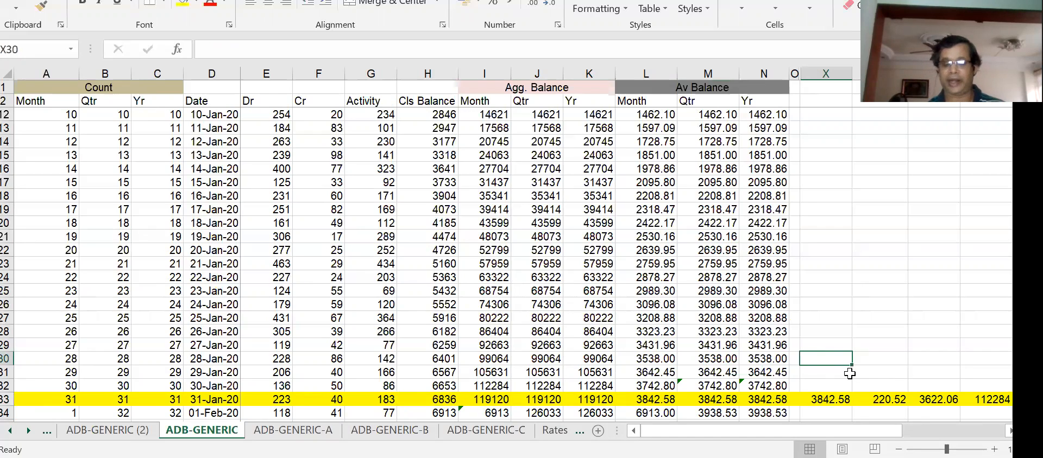
pyautogui.write('=')
pyautogui.press('Left')
pyautogui.press('Left')
pyautogui.press('Left')
pyautogui.press('Left')
pyautogui.press('Left')
pyautogui.press('Left')
pyautogui.press('Left')
pyautogui.press('Left')
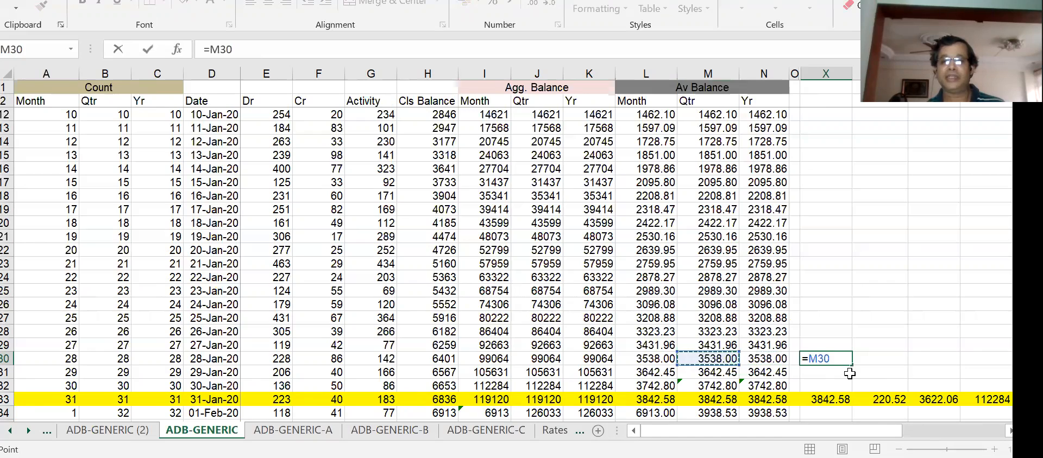
pyautogui.press('Down')
pyautogui.press('Down')
pyautogui.press('Down')
pyautogui.write('/31')
pyautogui.press('Return')
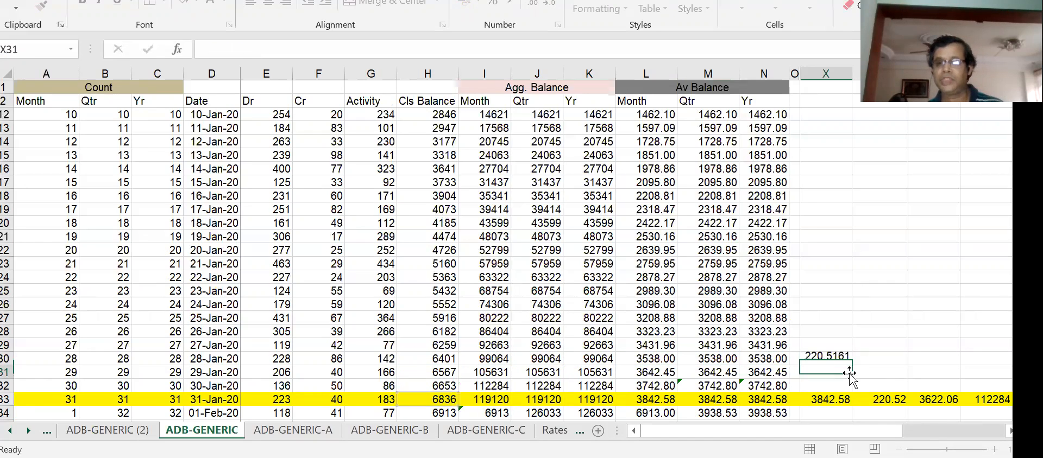
# Compare the trial result in X30 with the 31-Jan-20 month average in L33, and clear X30.
pyautogui.click(828, 347)
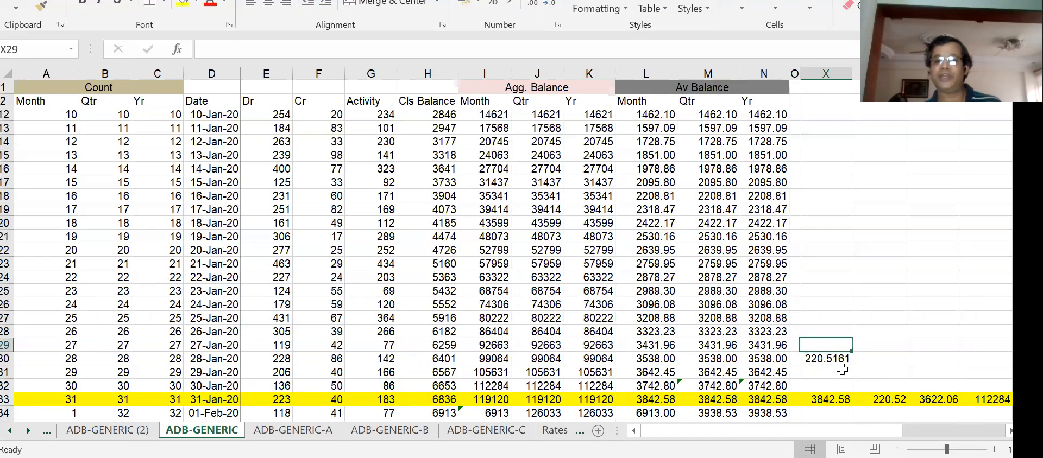
pyautogui.click(823, 359)
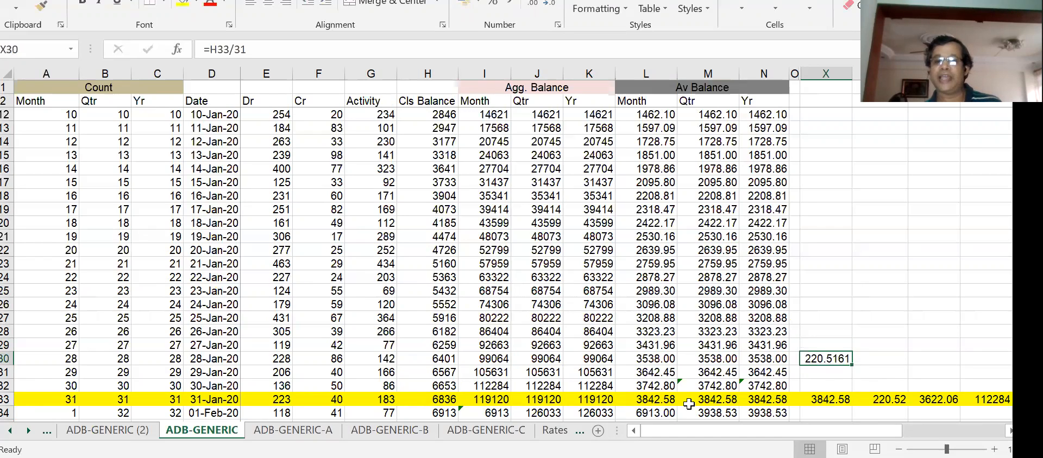
pyautogui.click(654, 400)
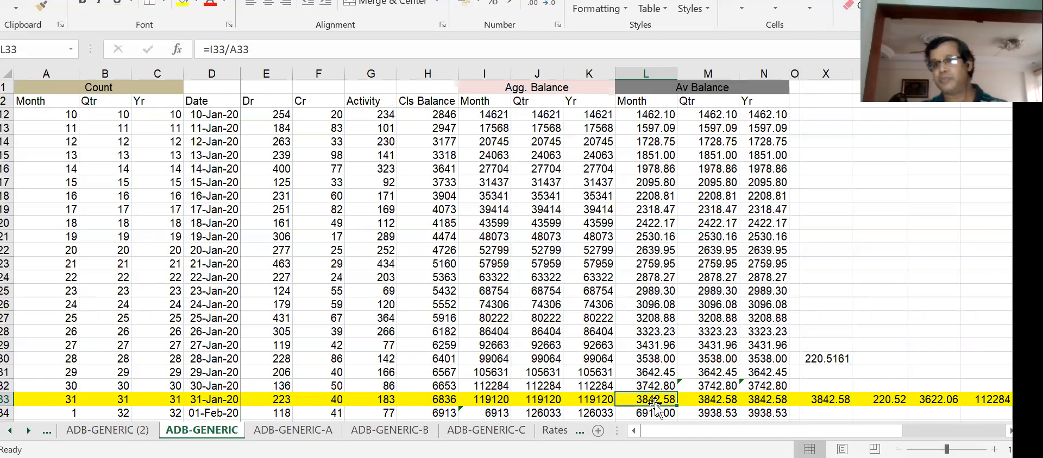
pyautogui.click(831, 359)
pyautogui.press('Delete')
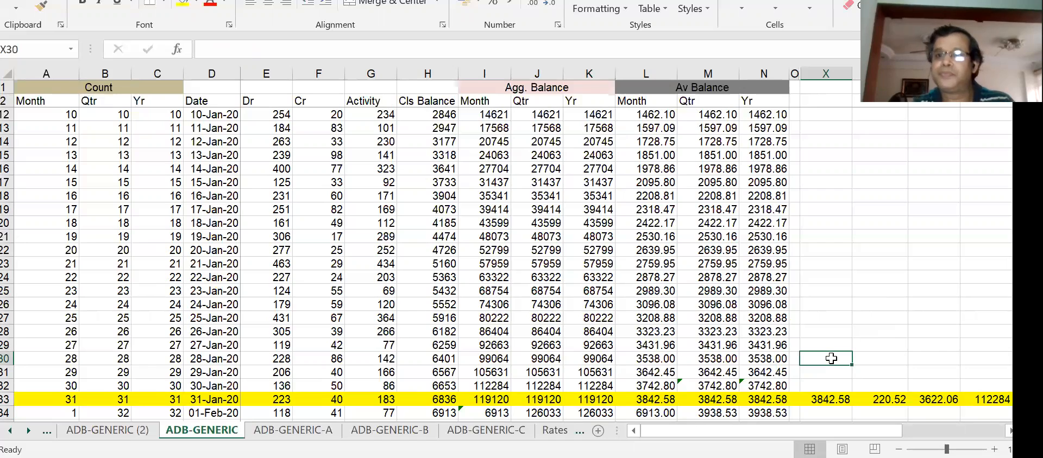